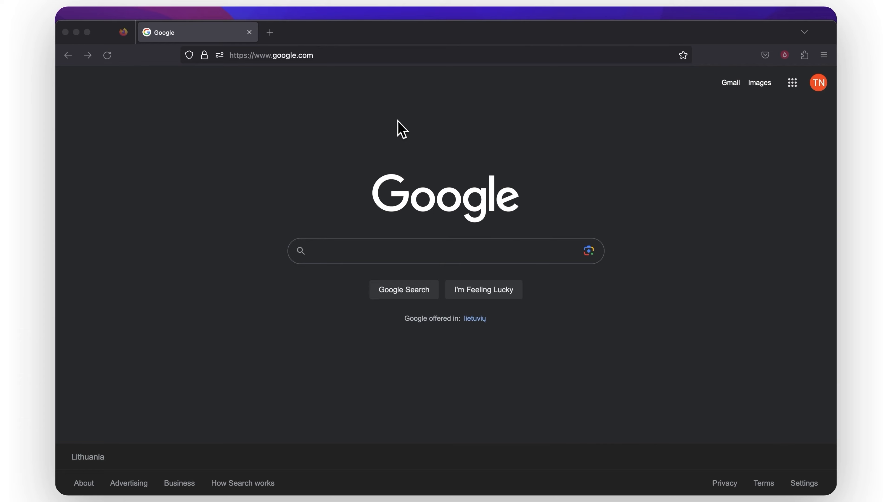
- Load zerotier.com and log in with the account's e-mail address and password
click(337, 55)
text(zerotier.com)
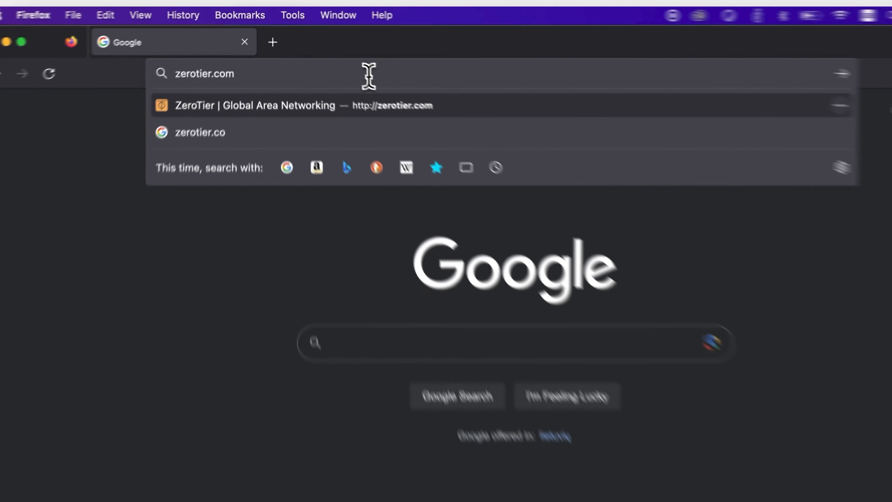
key(Return)
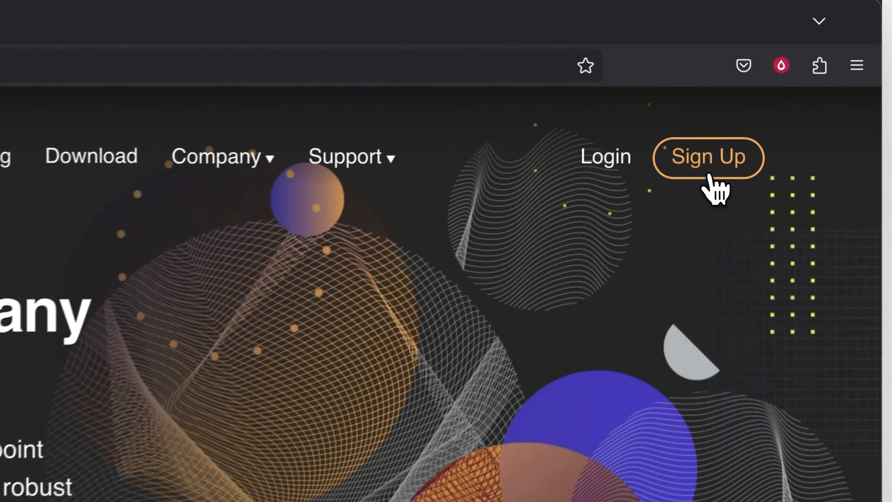
click(722, 135)
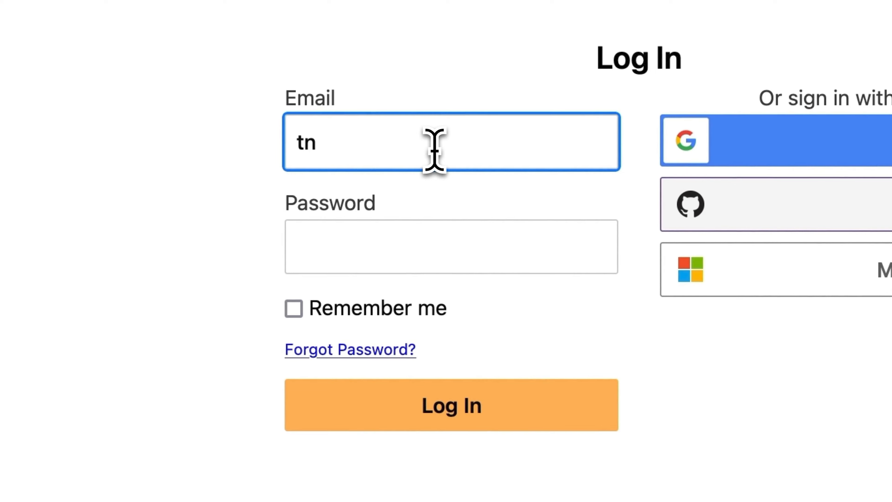
text(@gmail.com)
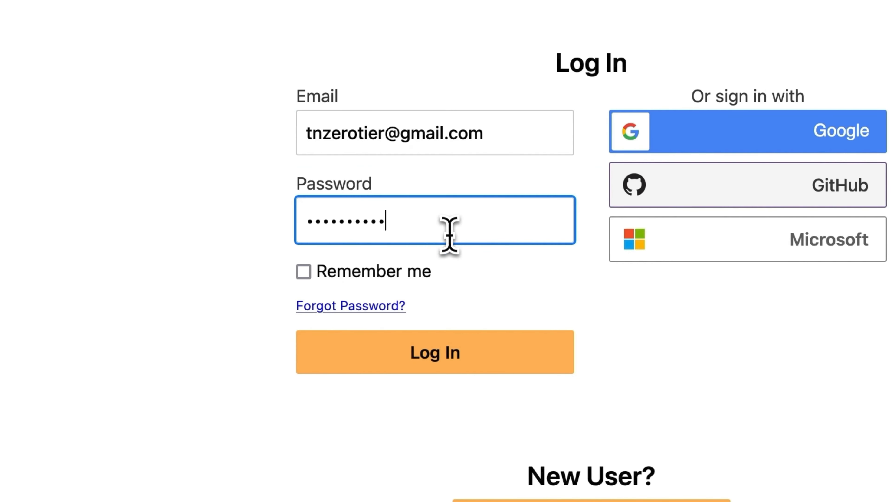
click(426, 366)
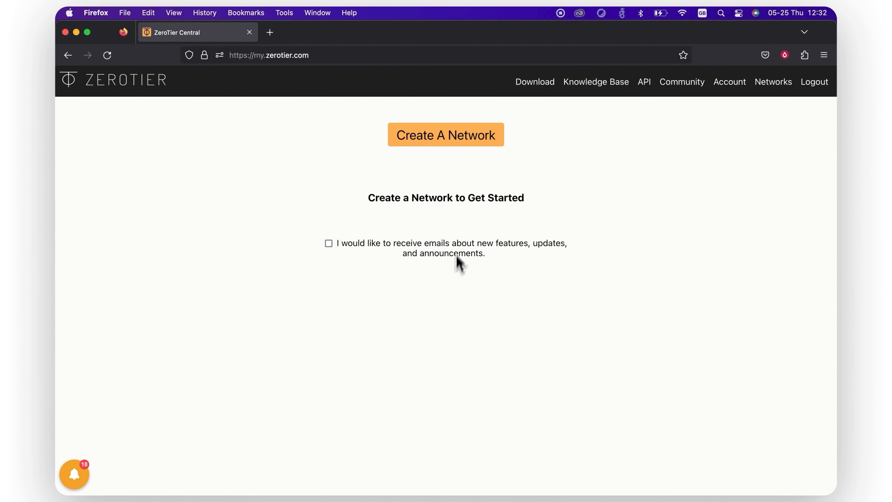
- Create the grave_licklider network and review its 192.168.192.0/24 managed route and IPv4 auto-assign settings
click(439, 144)
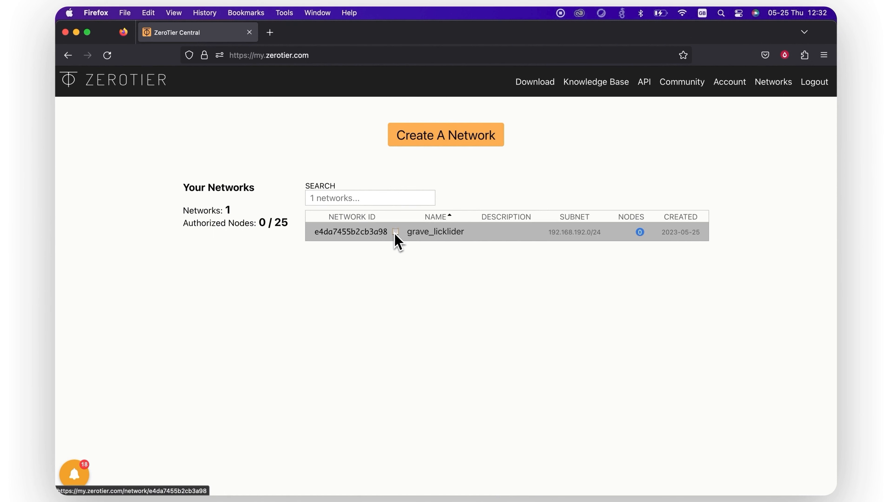
click(378, 240)
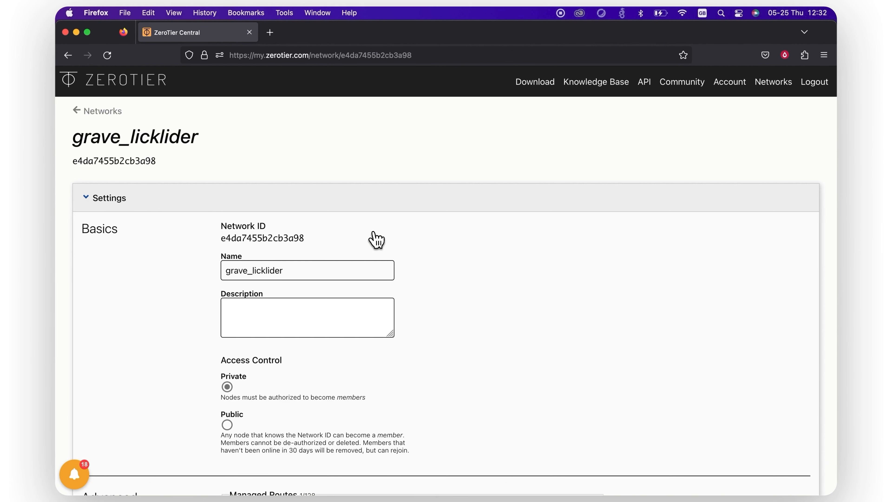
scroll(377, 240, down, 5)
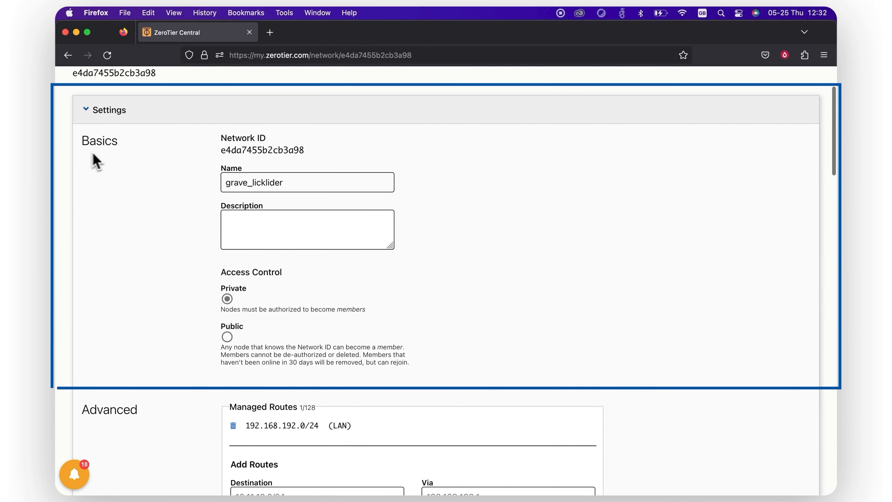
scroll(115, 160, down, 5)
scroll(116, 160, down, 5)
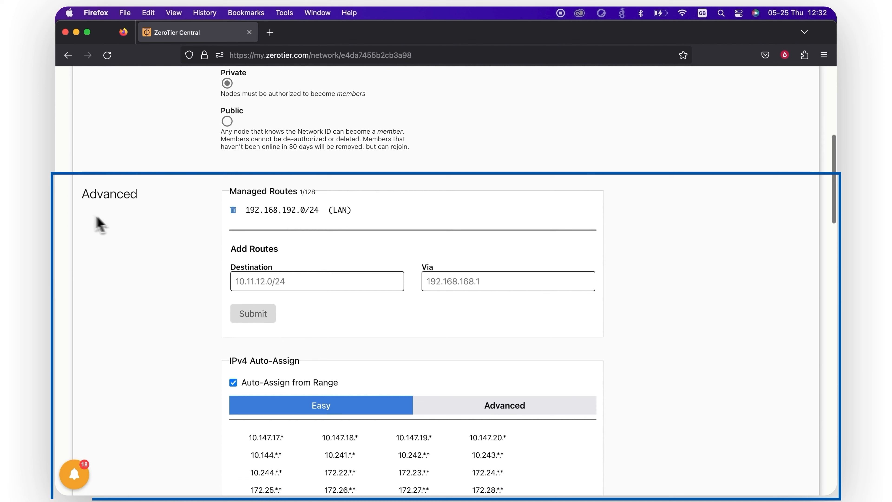
scroll(115, 221, up, 10)
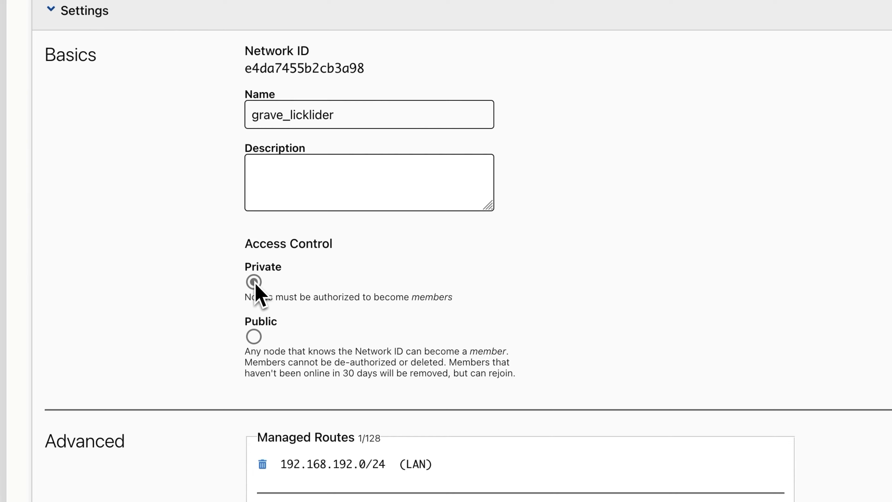
scroll(255, 285, down, 5)
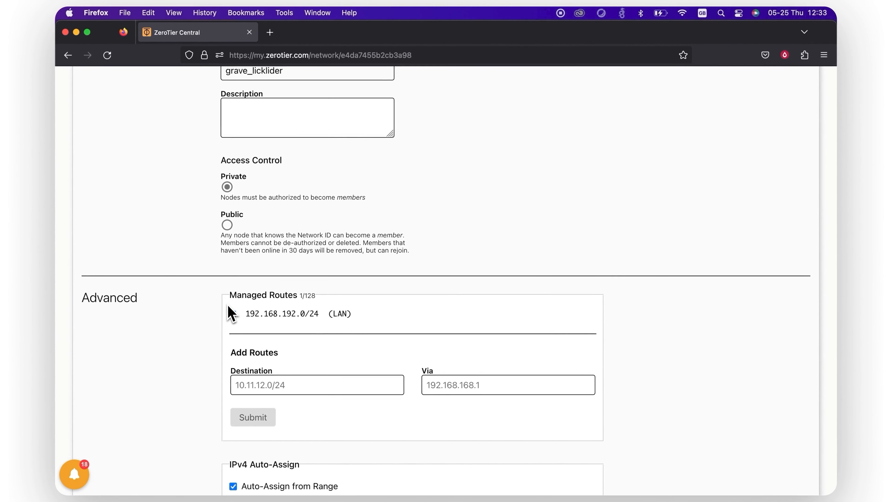
scroll(230, 313, down, 2)
scroll(230, 313, down, 2)
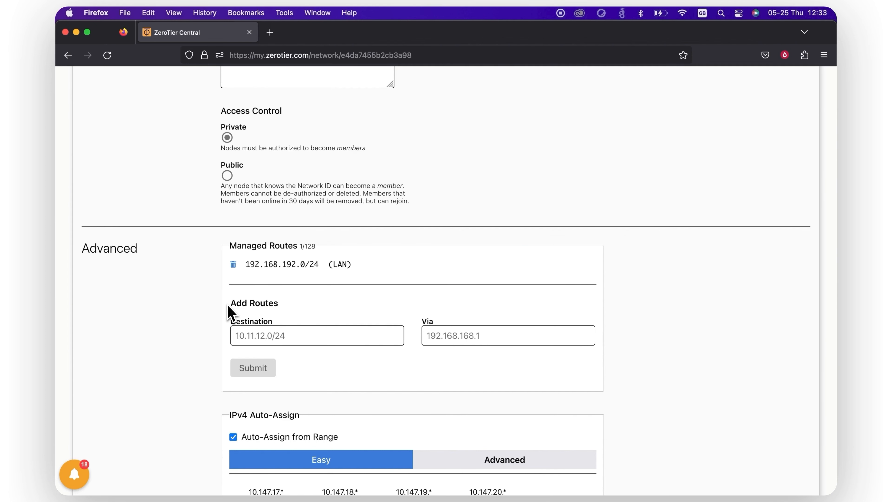
scroll(228, 312, down, 5)
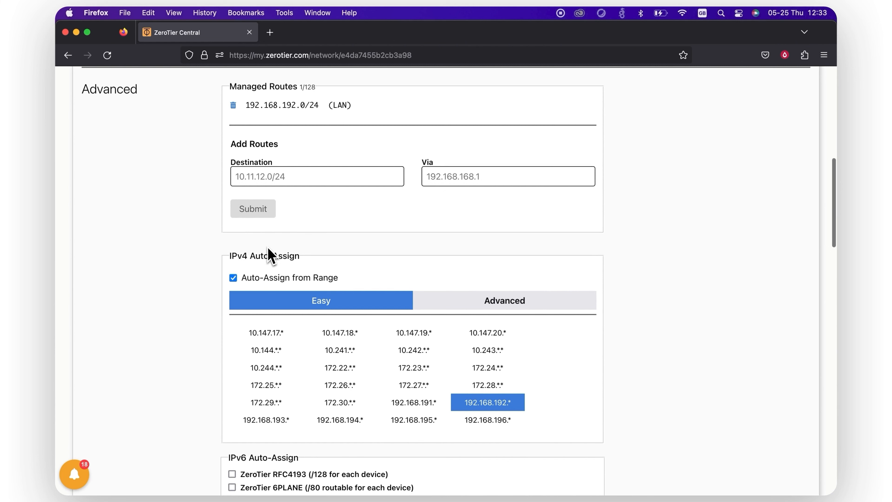
- Add a 10.99.5.1–10.99.5.254 pool under Advanced auto-assign and delete the 192.168.192.x pool
click(471, 309)
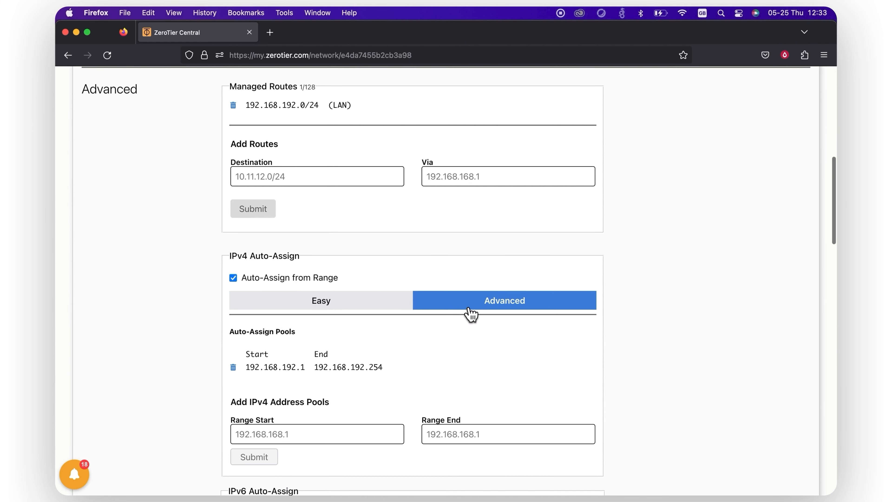
scroll(236, 268, down, 3)
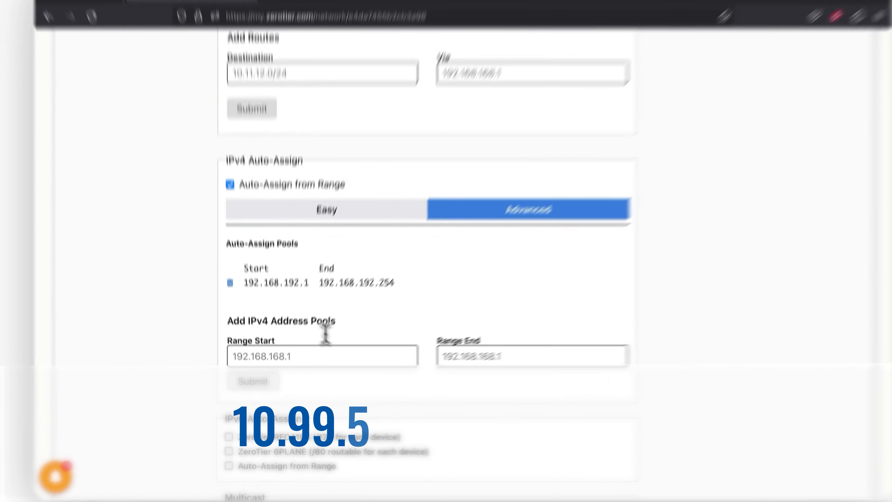
click(336, 364)
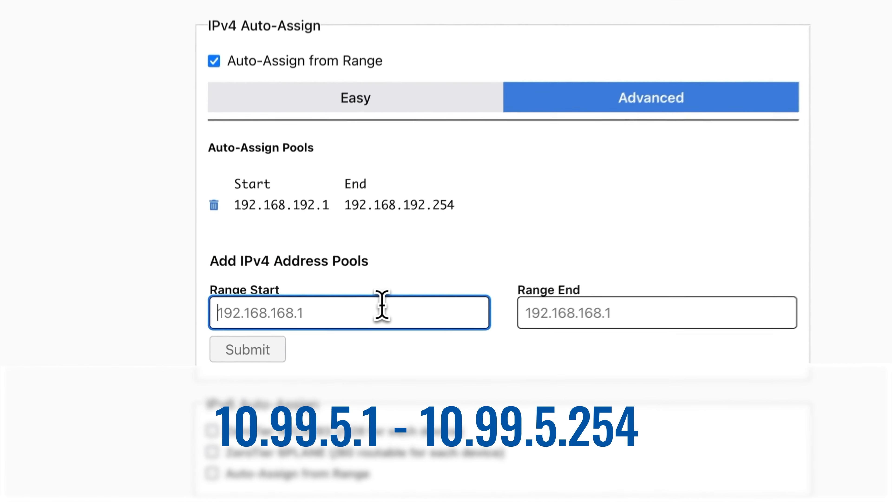
text(10.99.5.1)
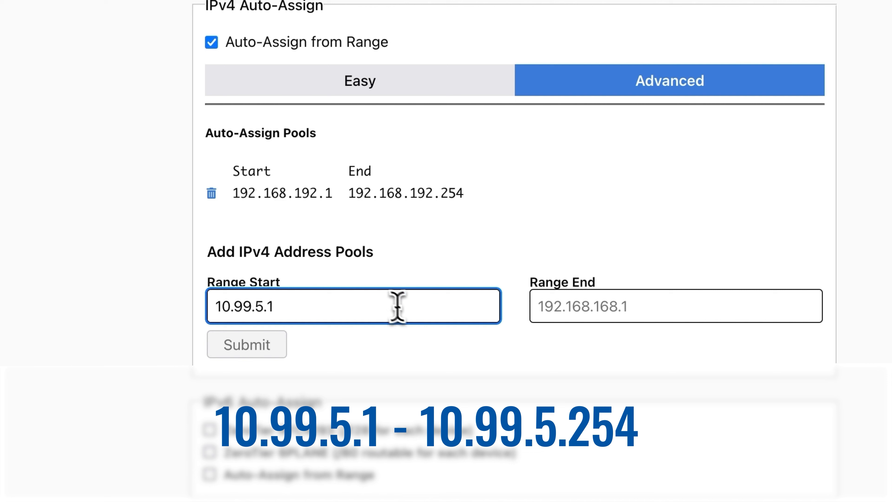
click(541, 305)
text(10.99.5.254)
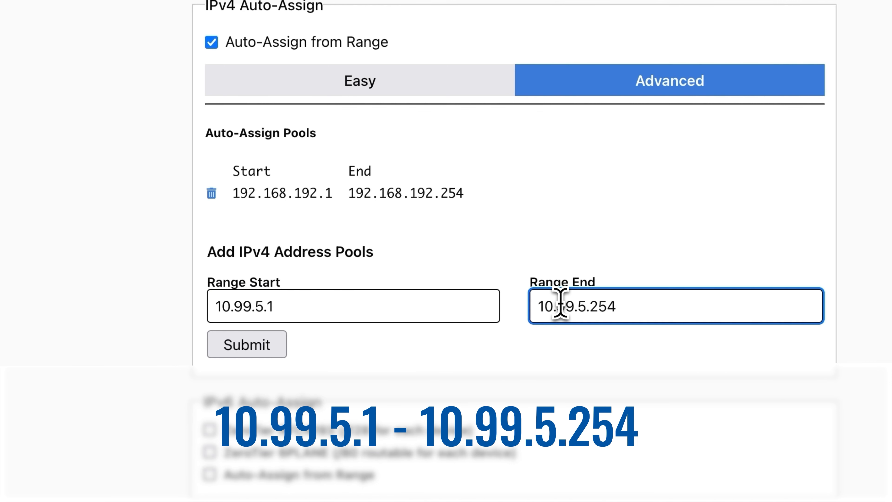
click(264, 346)
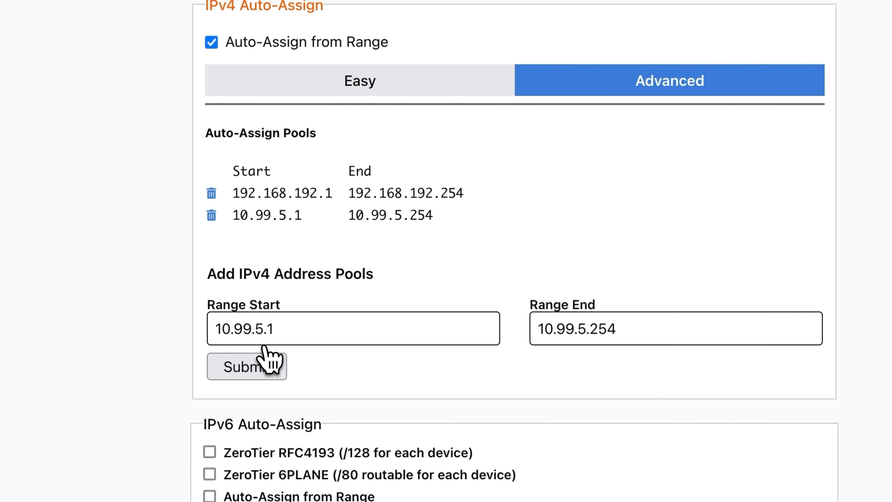
click(212, 216)
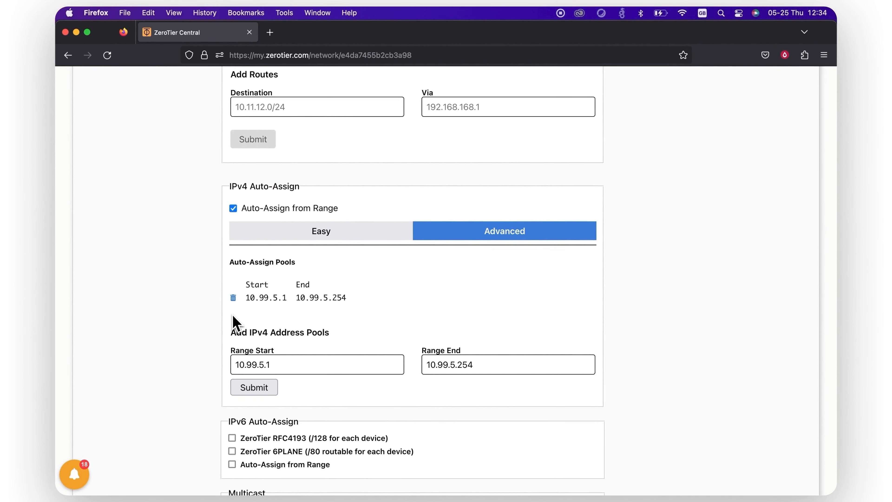
scroll(239, 246, down, 4)
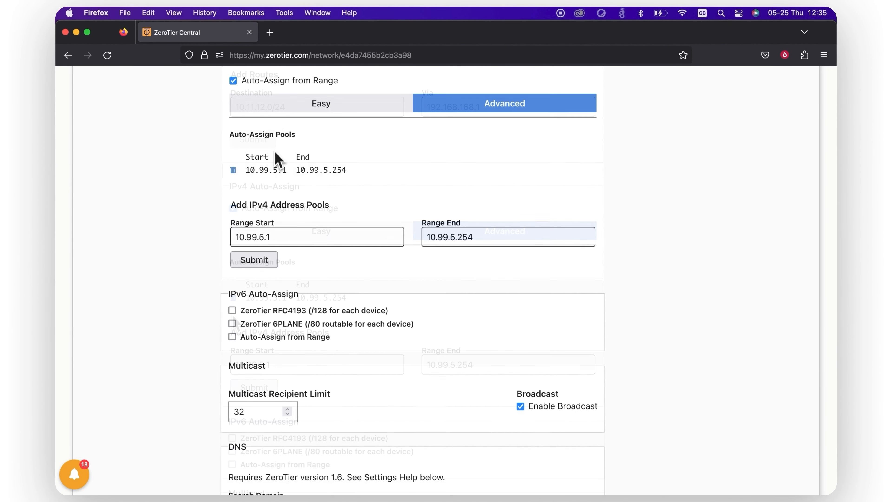
- Open the router's web interface in a new tab and log in with the router credentials
click(270, 32)
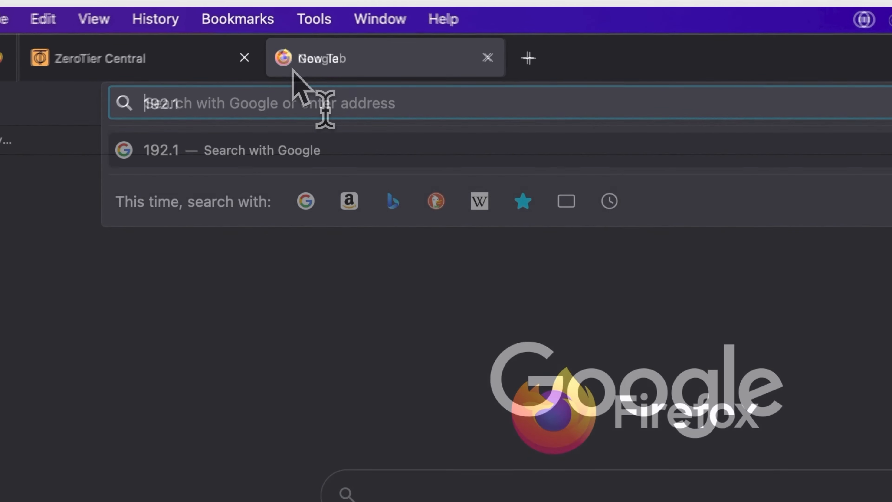
text(68.1.1/login)
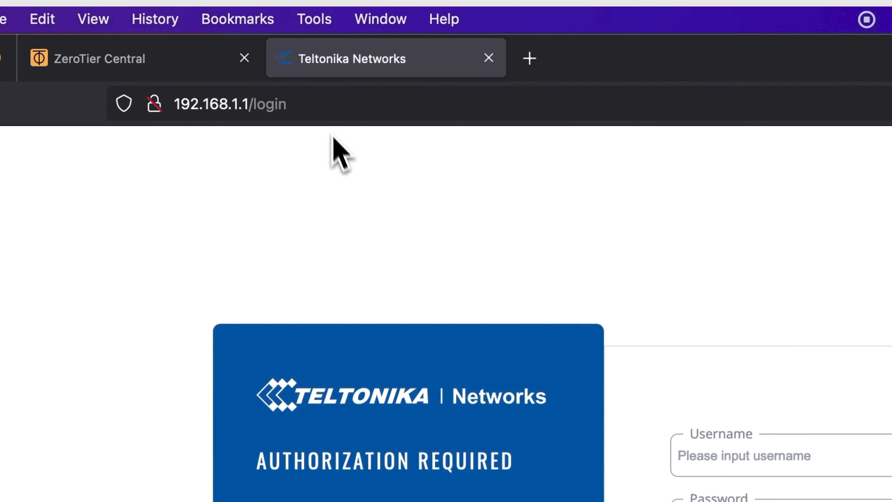
click(889, 454)
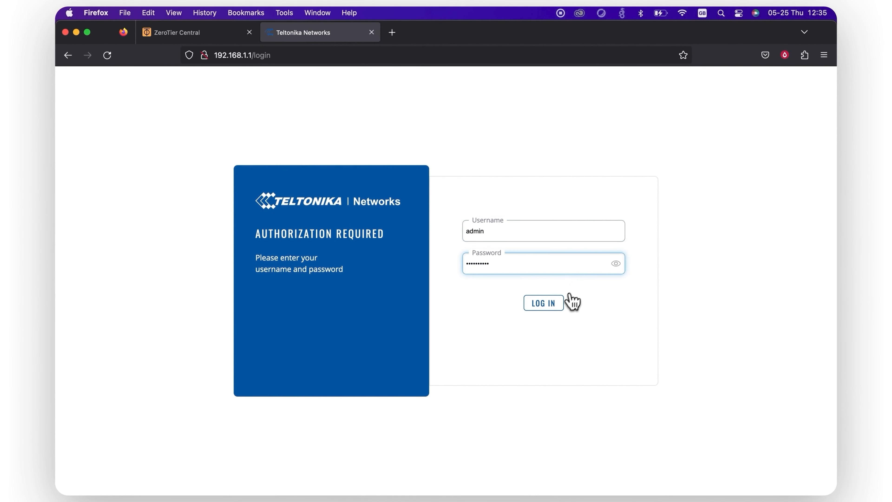
click(562, 303)
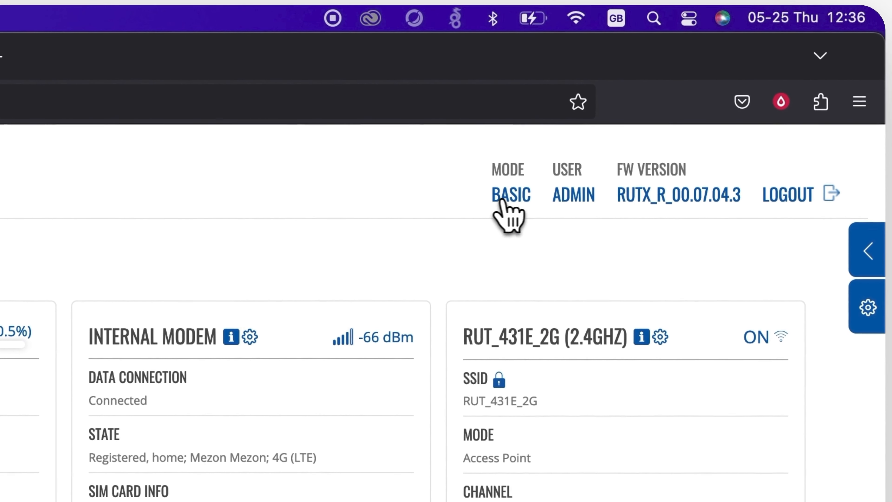
- Switch the router to advanced mode and open Network > Interfaces > General
click(510, 200)
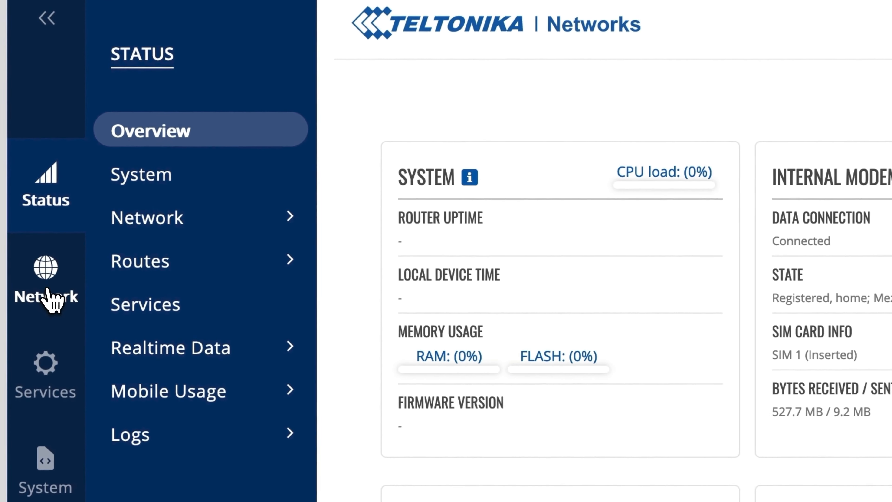
click(75, 228)
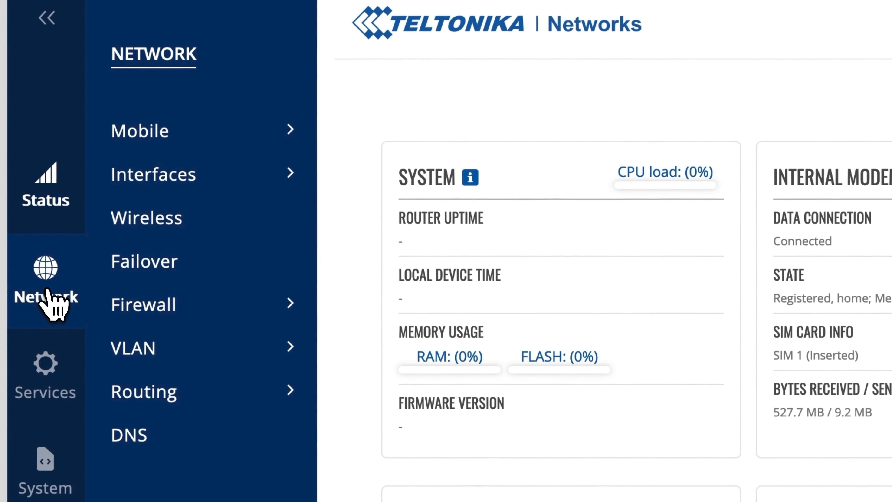
mouse_move(194, 180)
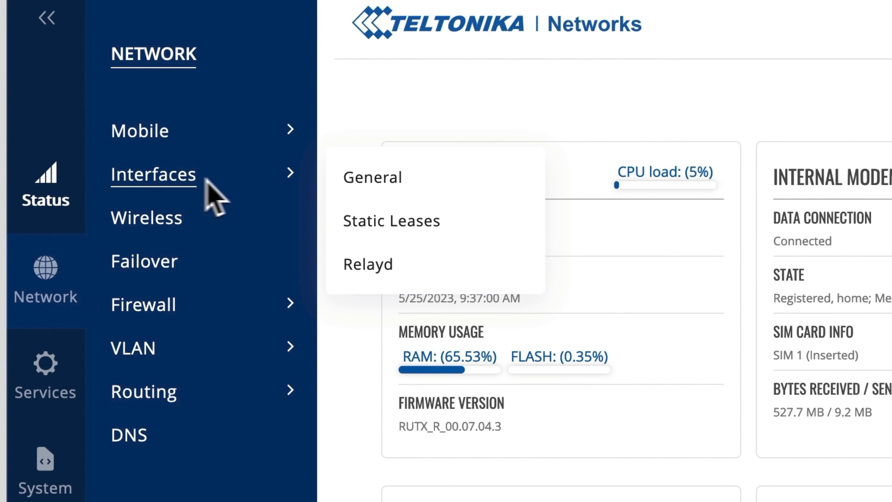
click(395, 198)
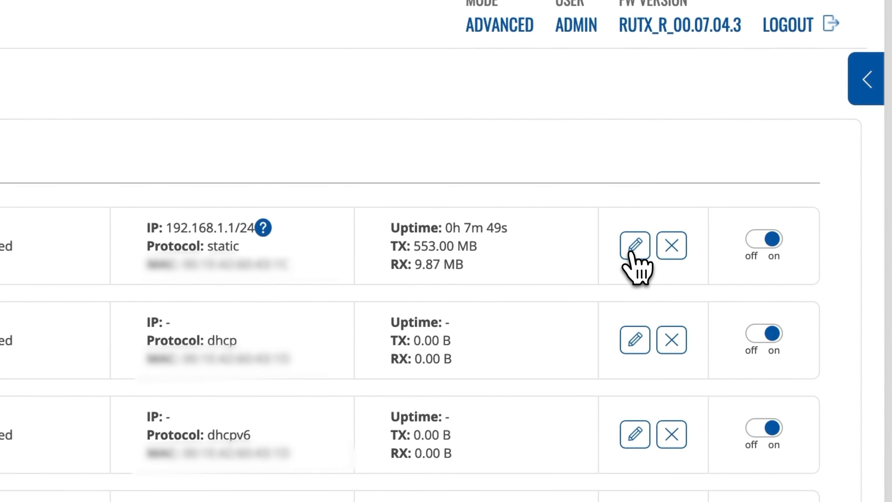
- Edit the lan interface and change its IPv4 address to 10.99.4.1
click(711, 214)
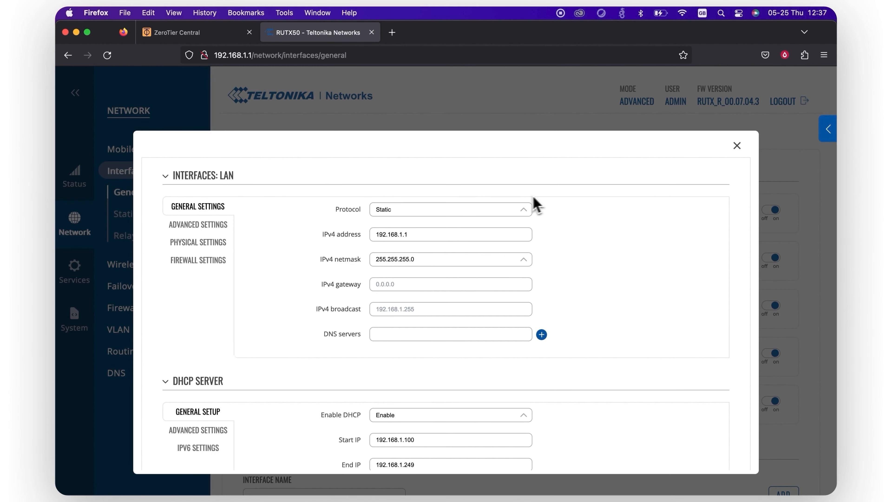
click(424, 235)
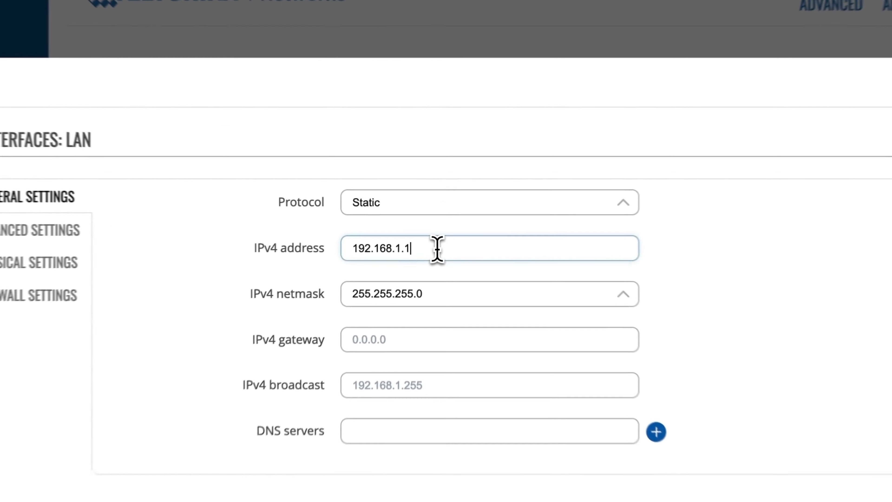
triple_click(440, 252)
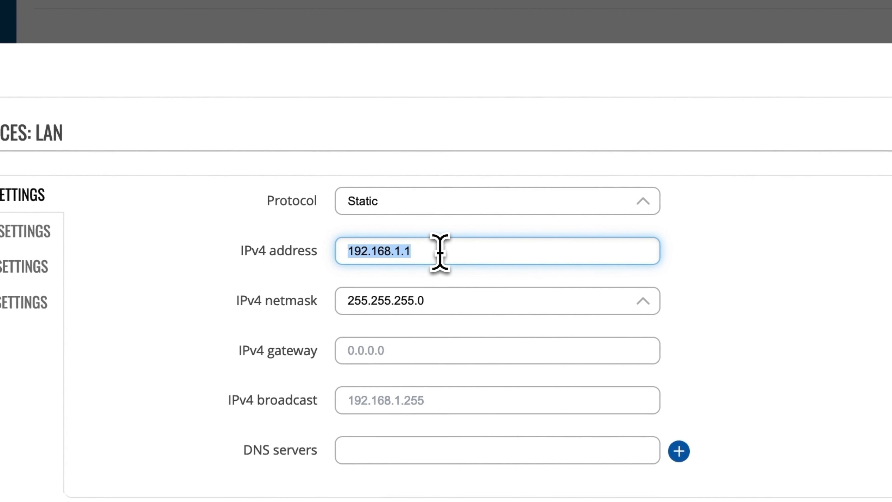
text(10.99.4.1)
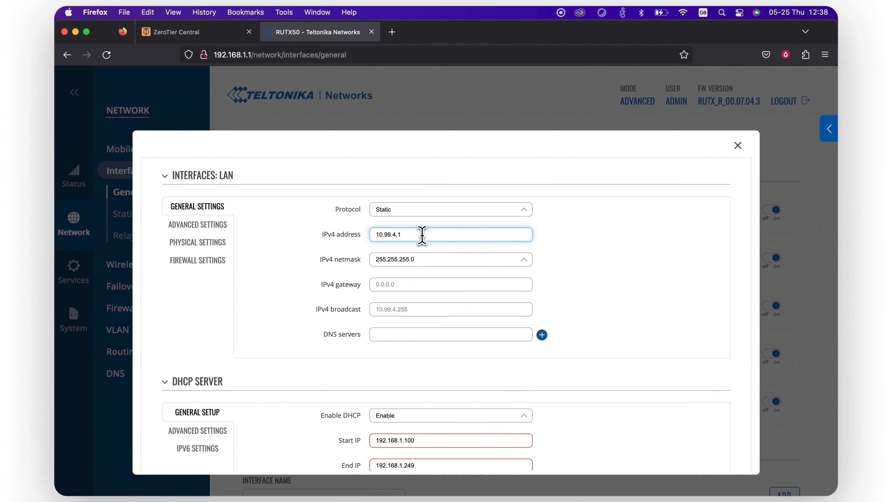
- Set the DHCP range to 10.99.4.100–10.99.4.150 and save and apply the LAN settings
scroll(440, 251, down, 2)
scroll(422, 234, down, 1)
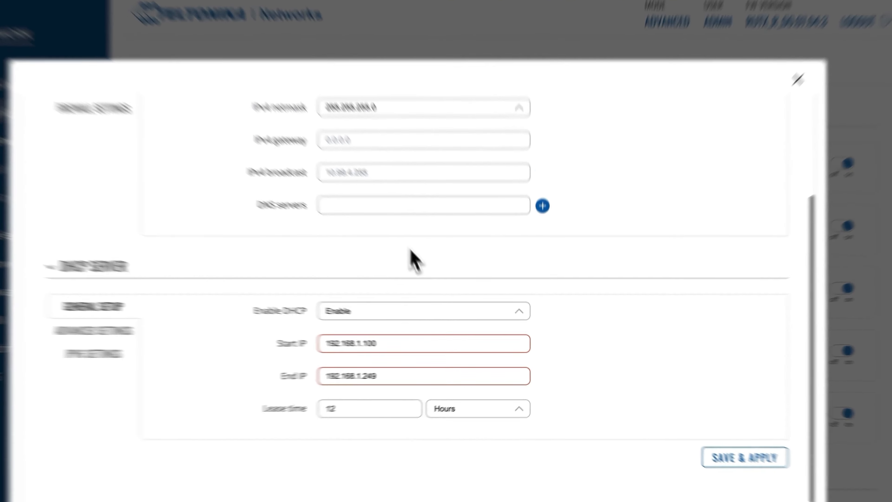
mouse_move(450, 348)
triple_click(384, 338)
text(10.99.)
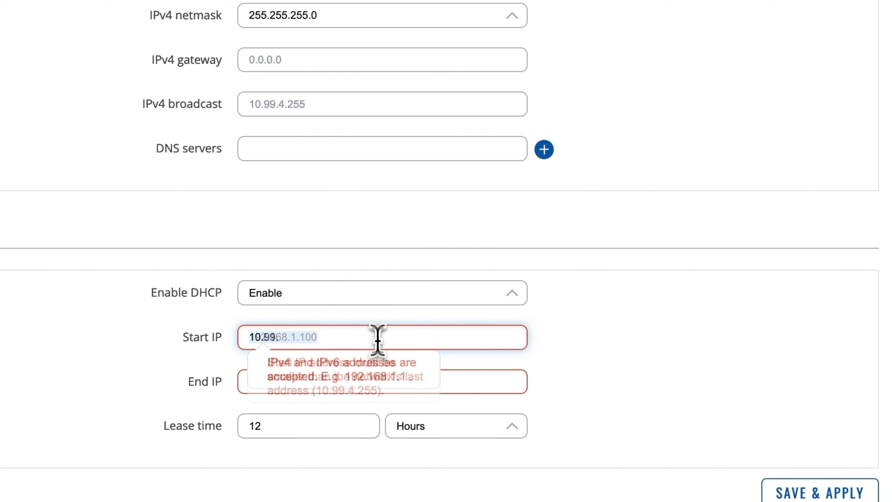
text(4.100)
click(402, 380)
text(10.99.4.150)
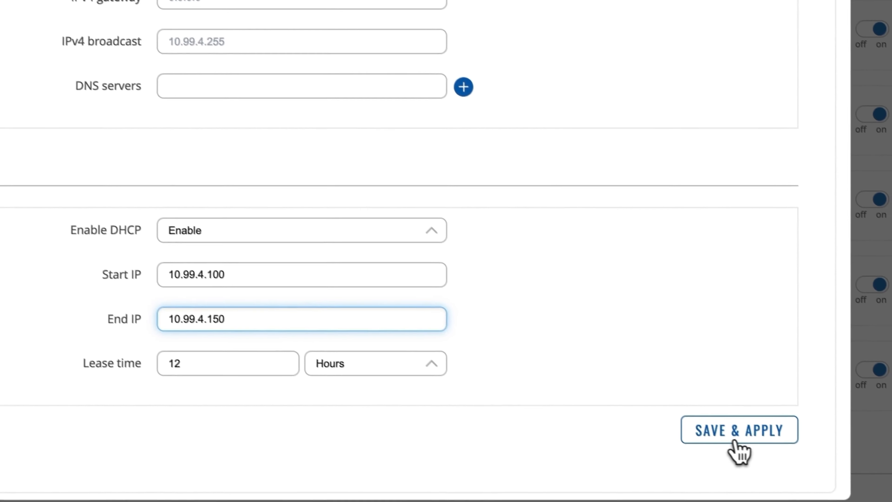
click(735, 440)
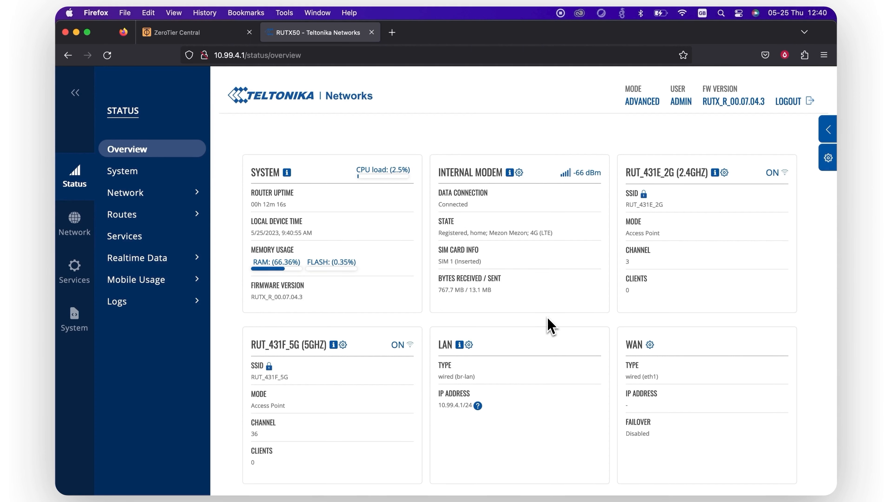
- Search 'zer' in Services > Package Manager and install the ZeroTier package
click(86, 285)
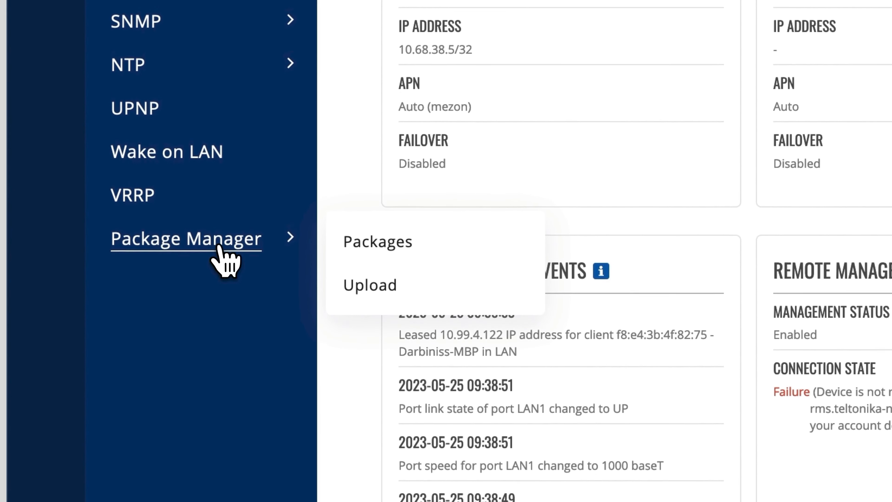
click(218, 247)
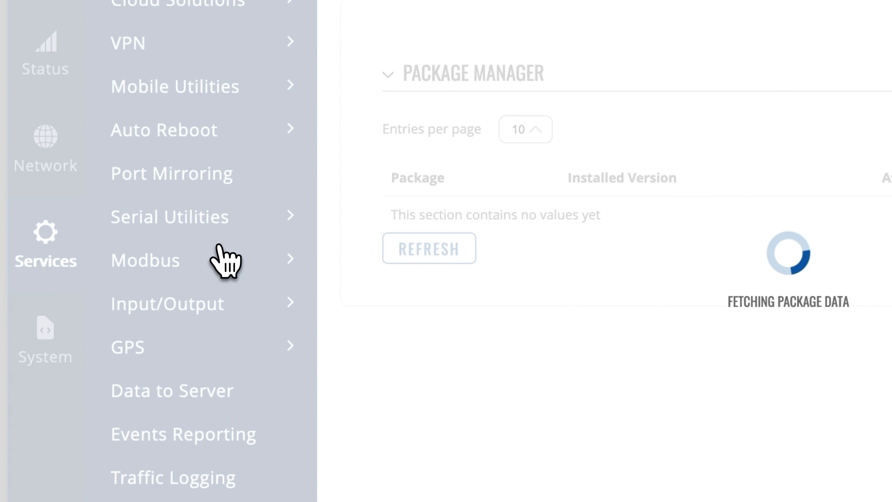
mouse_move(220, 247)
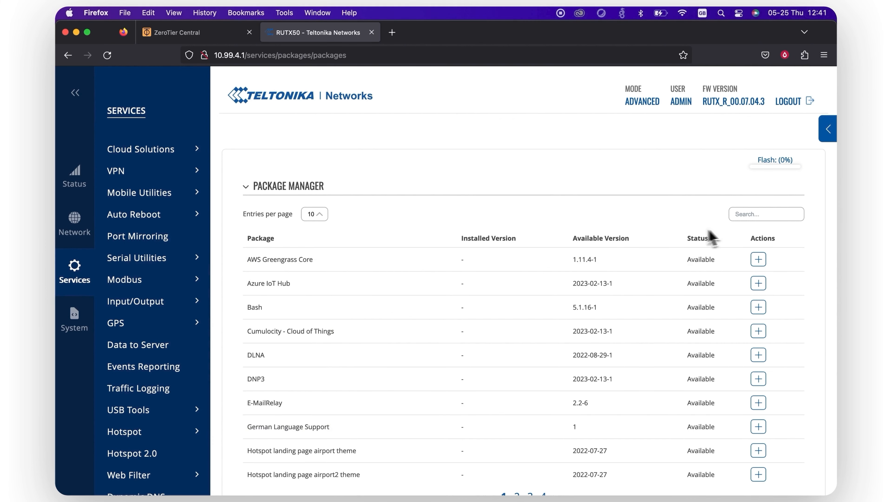
click(756, 215)
text(zerot)
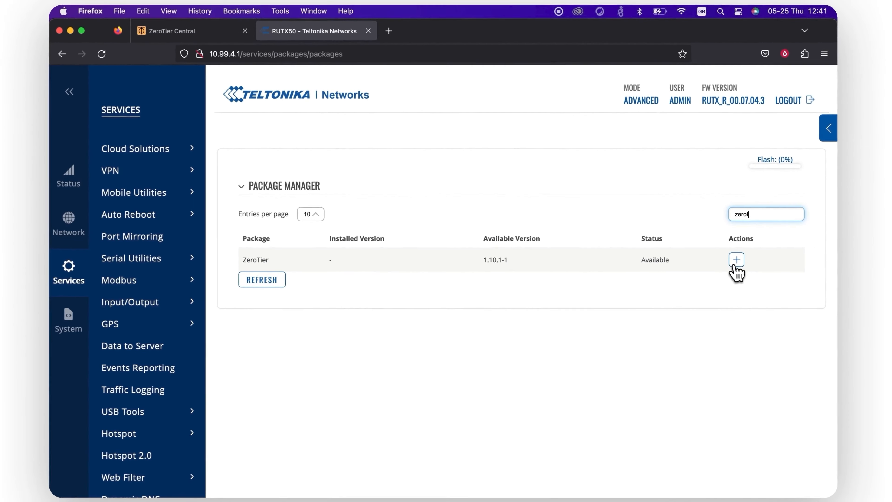
click(705, 299)
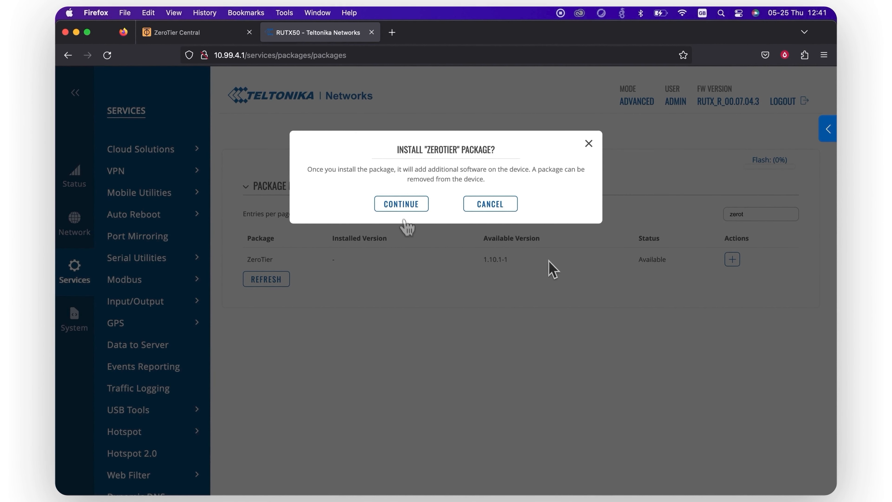
click(401, 206)
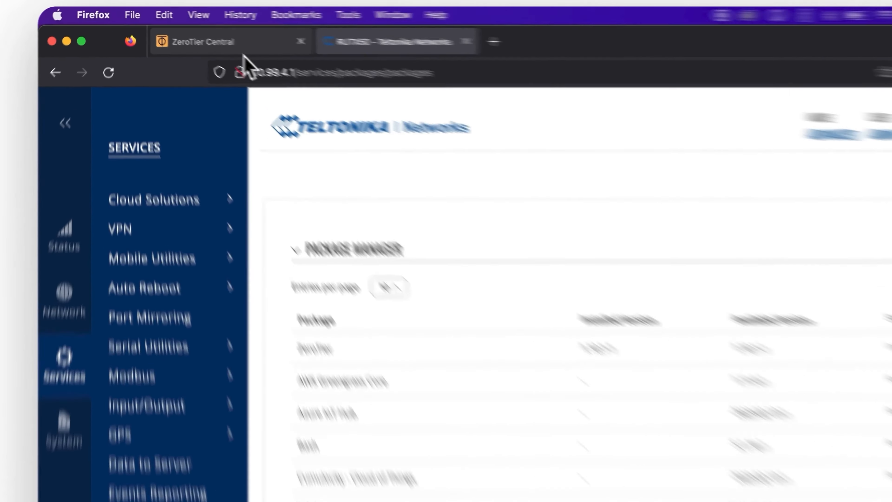
click(209, 38)
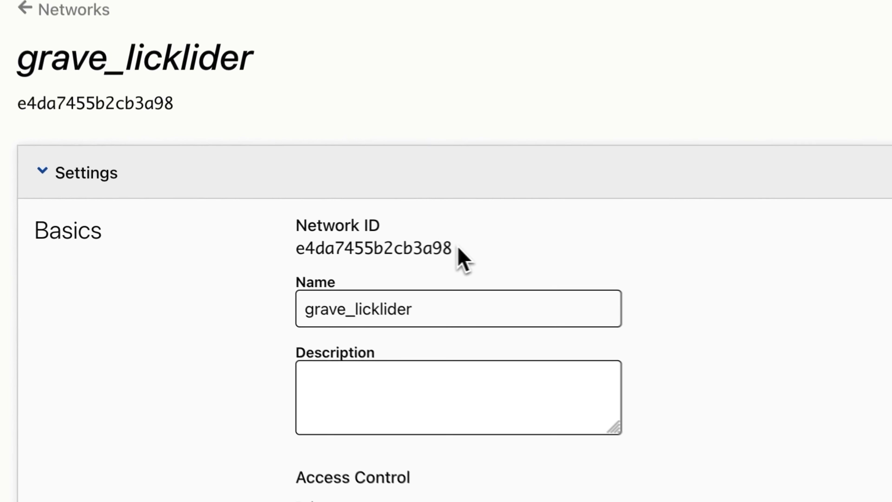
- Copy the grave_licklider Network ID and return to the router's RUTX50 tab
drag(309, 242, 220, 240)
right_click(450, 252)
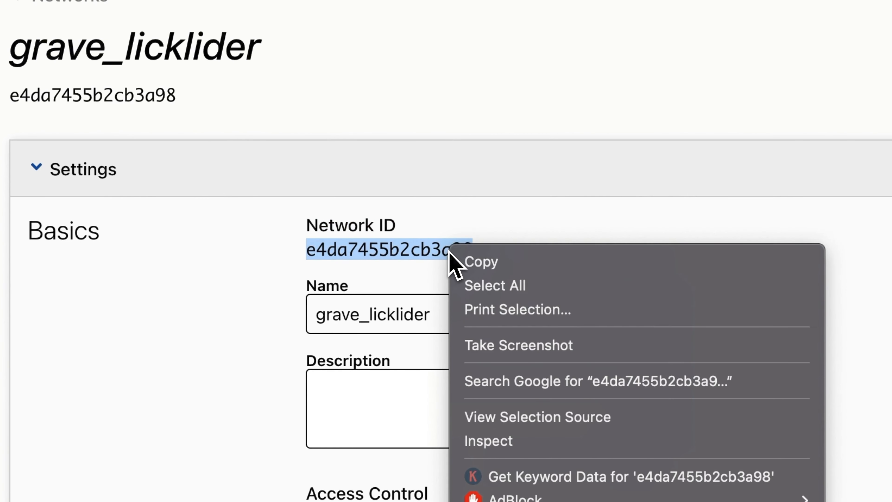
click(474, 264)
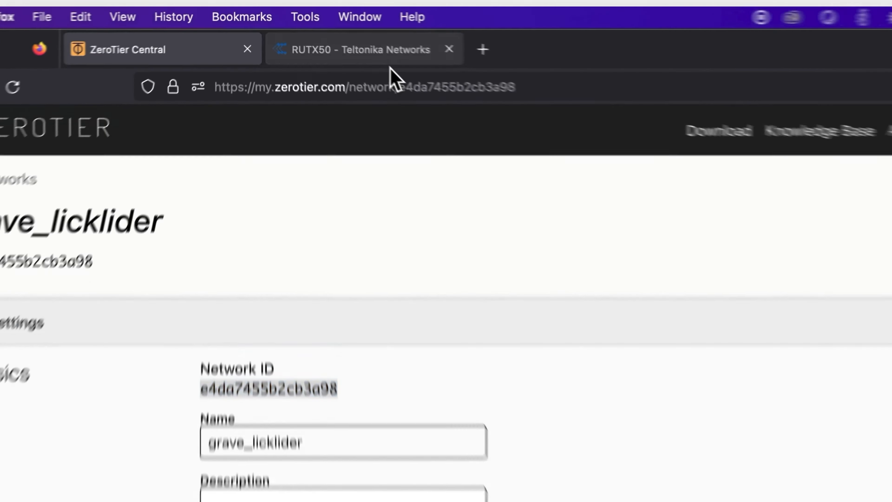
click(334, 35)
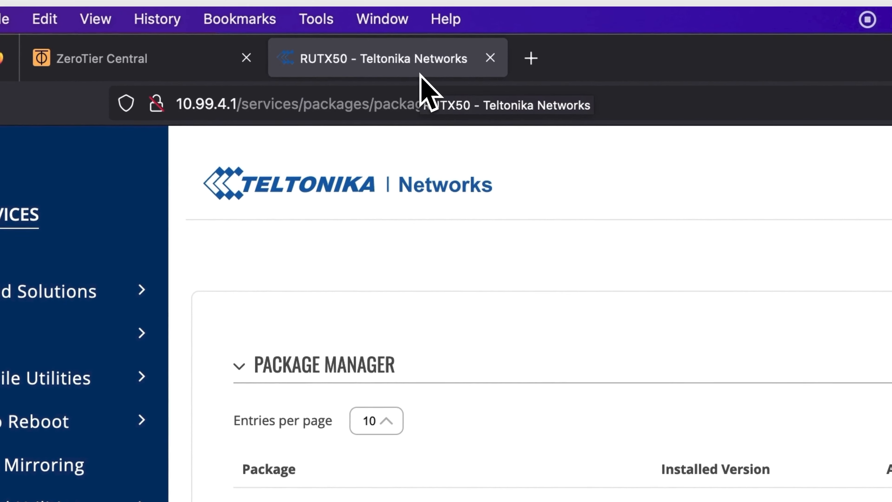
- Under Services > VPN > ZeroTier, add a new configuration named 'bridge'
mouse_move(166, 379)
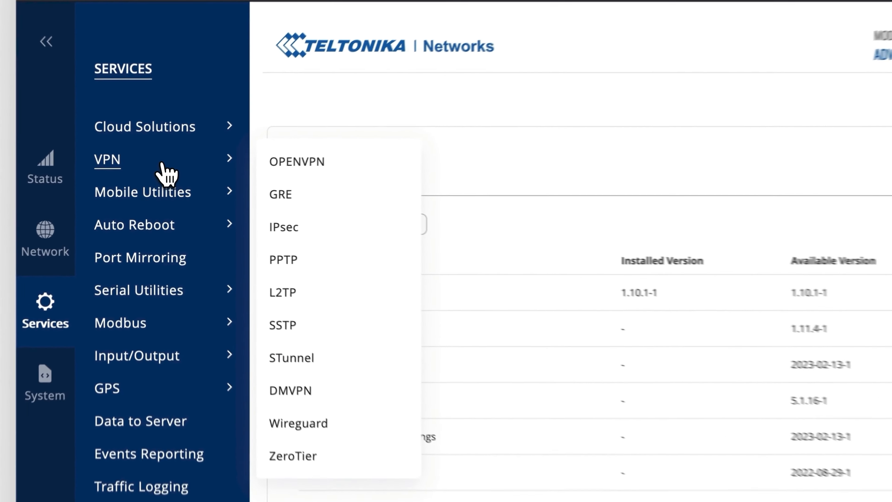
click(153, 173)
scroll(168, 172, down, 5)
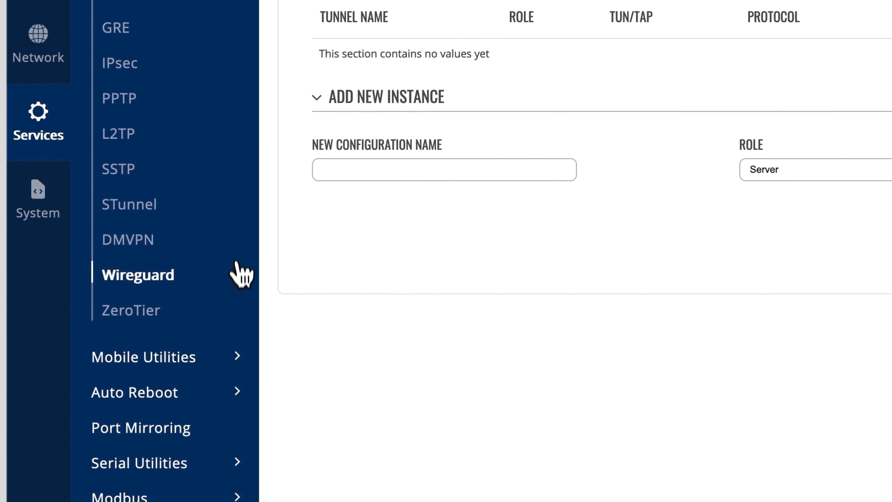
click(119, 318)
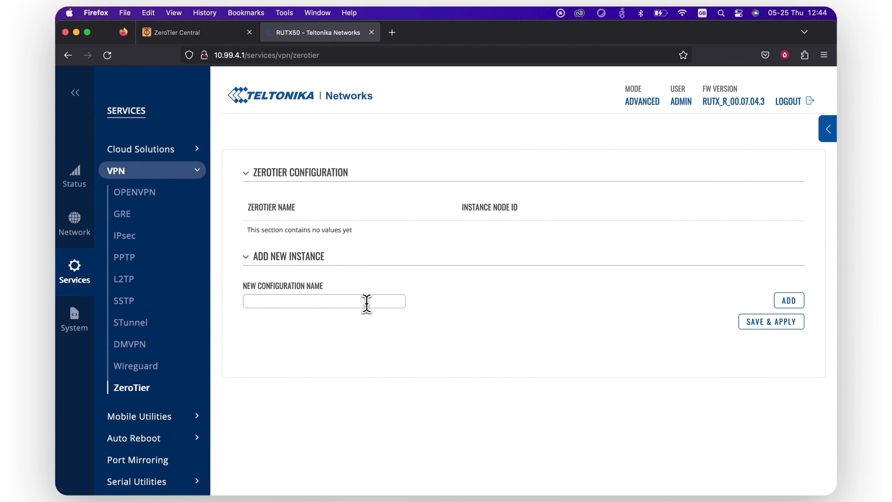
click(367, 303)
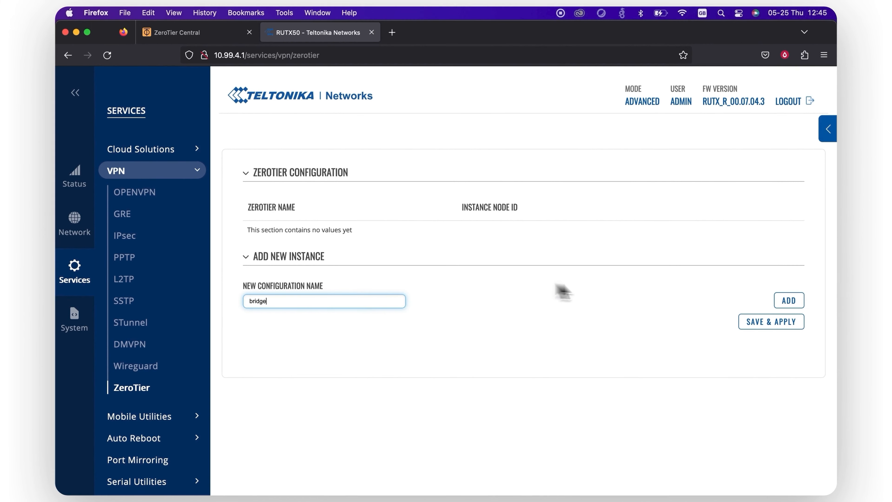
click(788, 302)
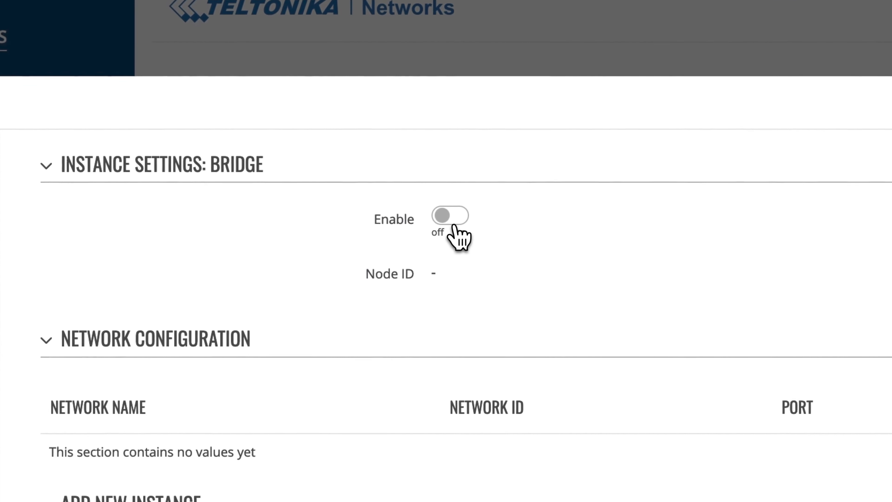
- Enable the bridge instance, add a network named 'bridge', and turn that network on
click(372, 203)
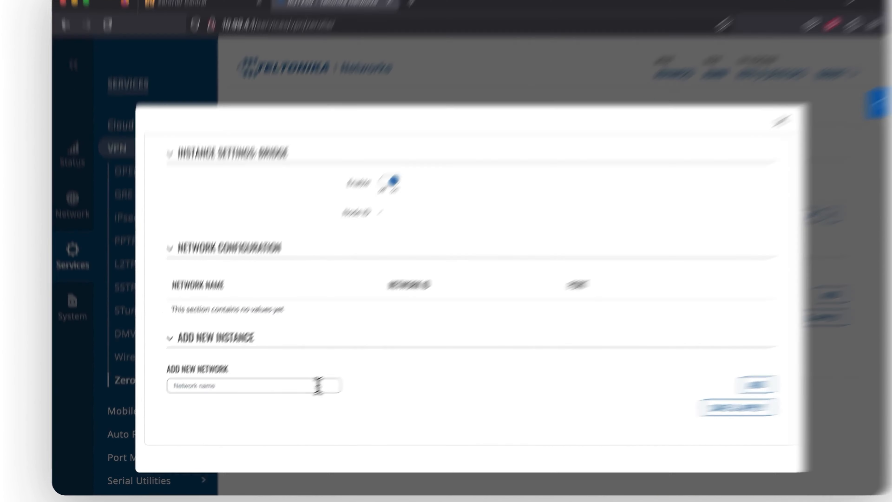
click(304, 393)
text(bridge)
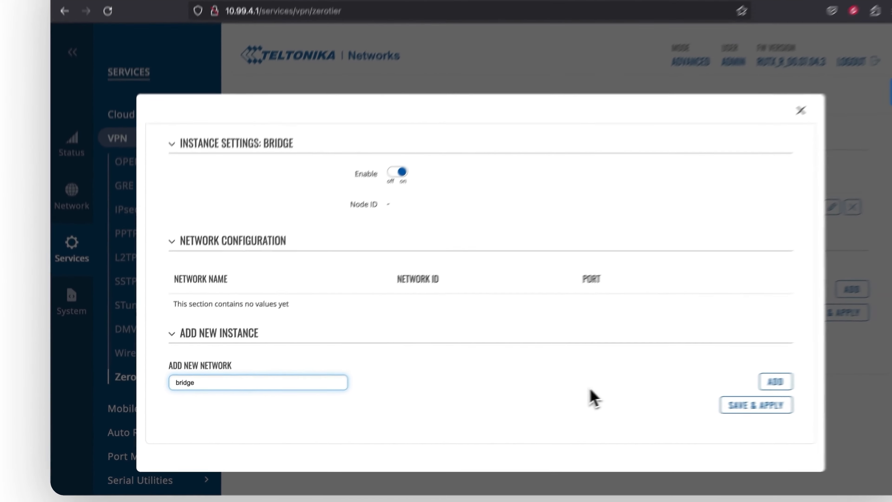
click(715, 395)
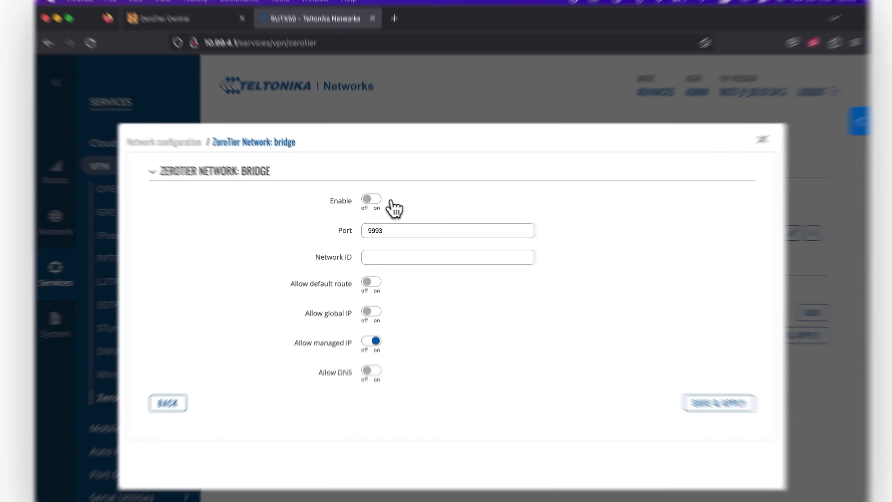
click(372, 203)
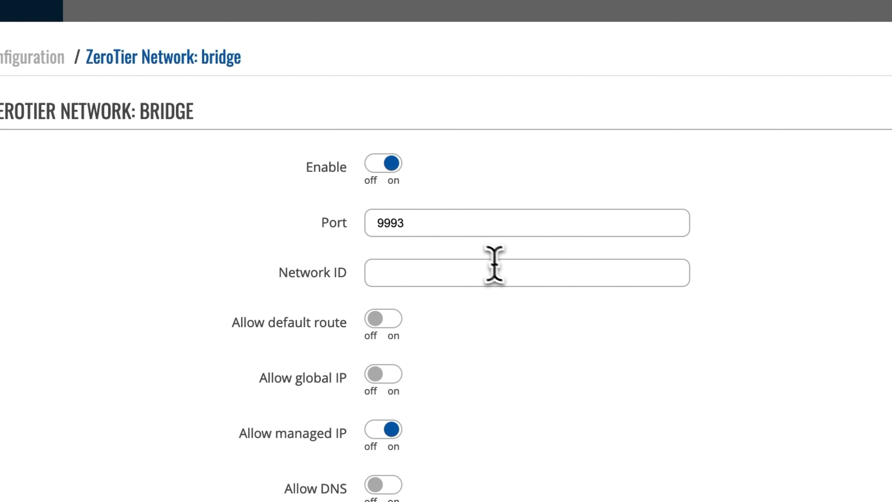
- Paste the copied network ID, allow the default route, and save and apply the configuration
click(508, 271)
key(super+v)
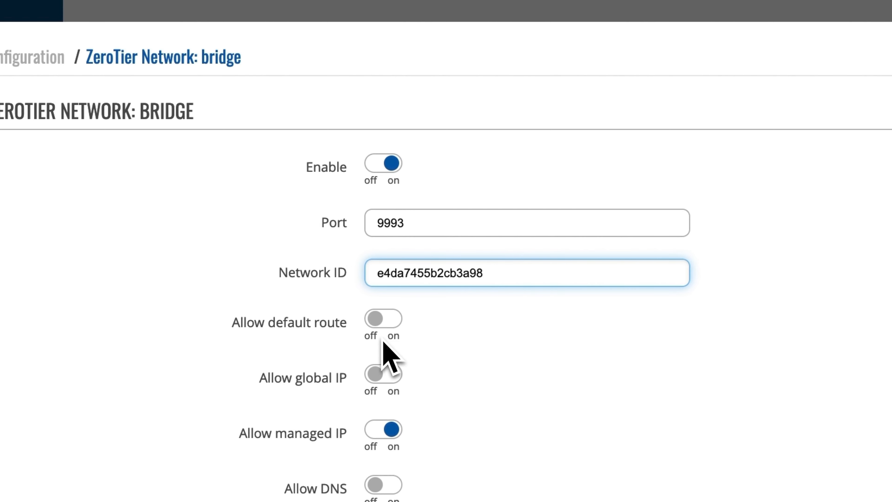
click(386, 330)
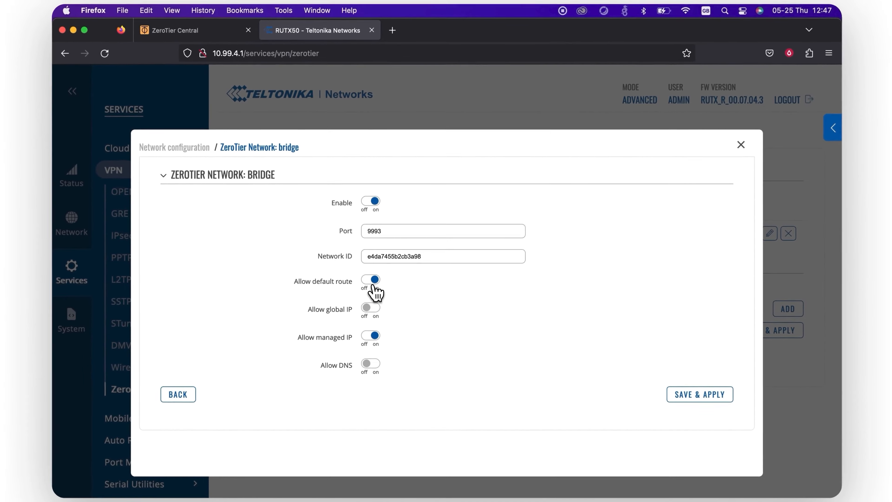
click(689, 397)
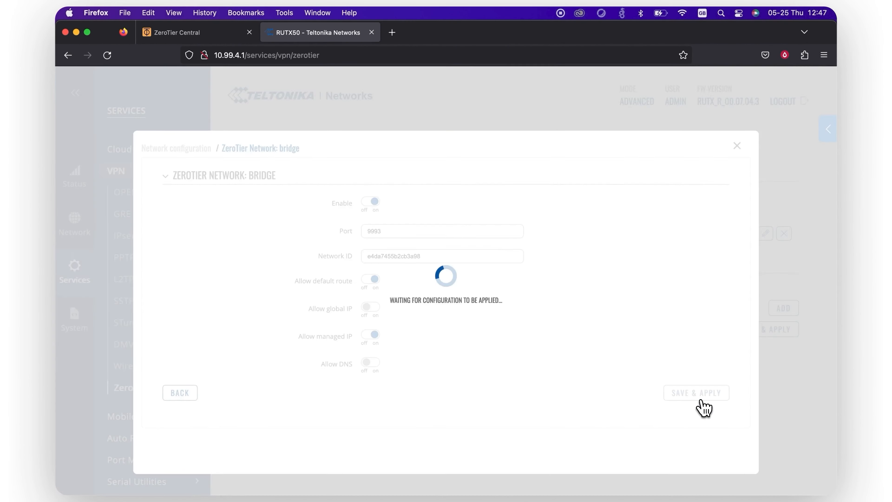
click(697, 422)
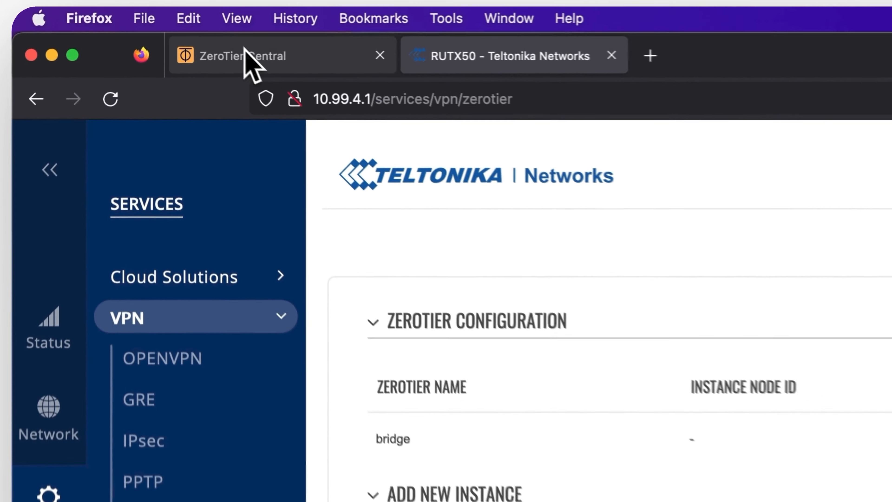
- Reload the ZeroTier Central network page and tick Auth? for the newly joined RUTX50 member
click(232, 55)
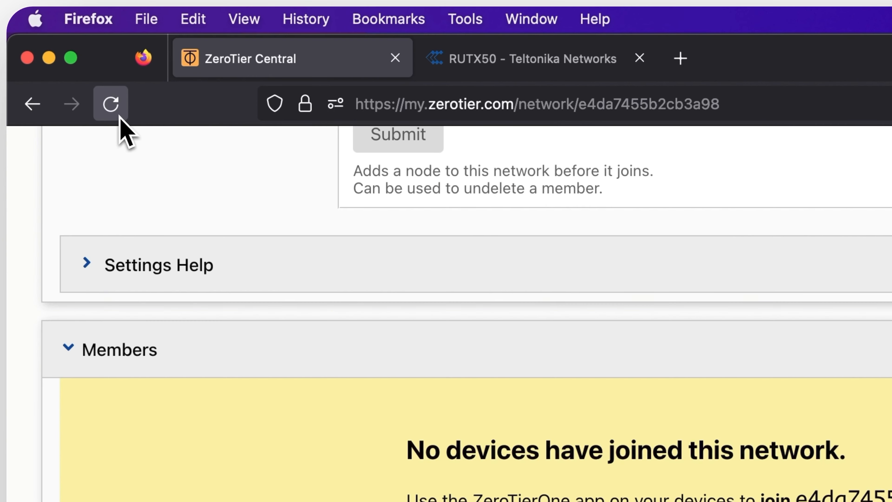
click(119, 115)
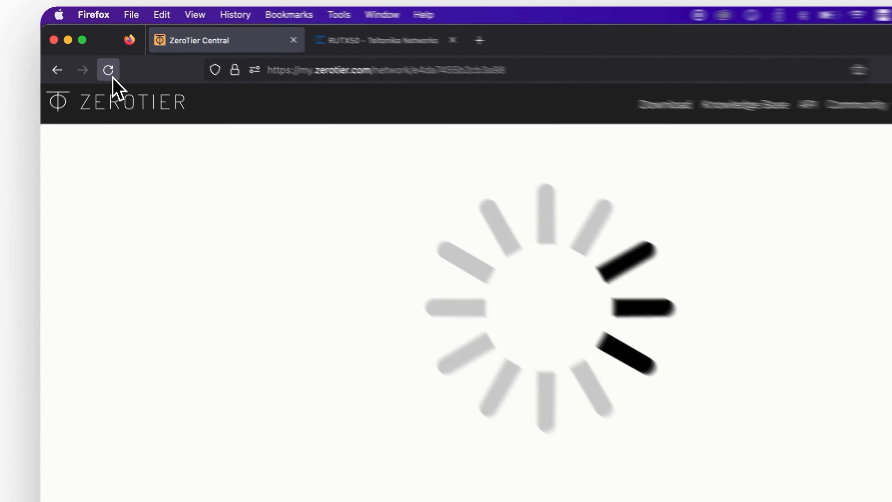
scroll(207, 135, down, 15)
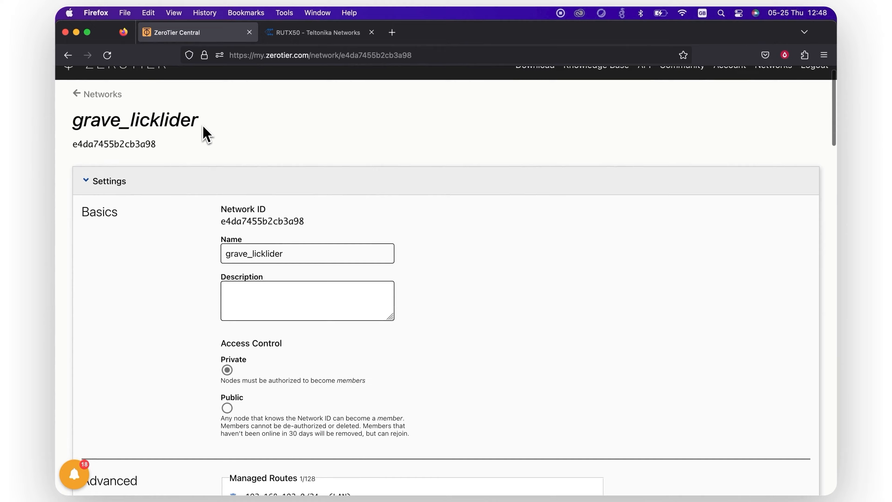
scroll(207, 135, down, 15)
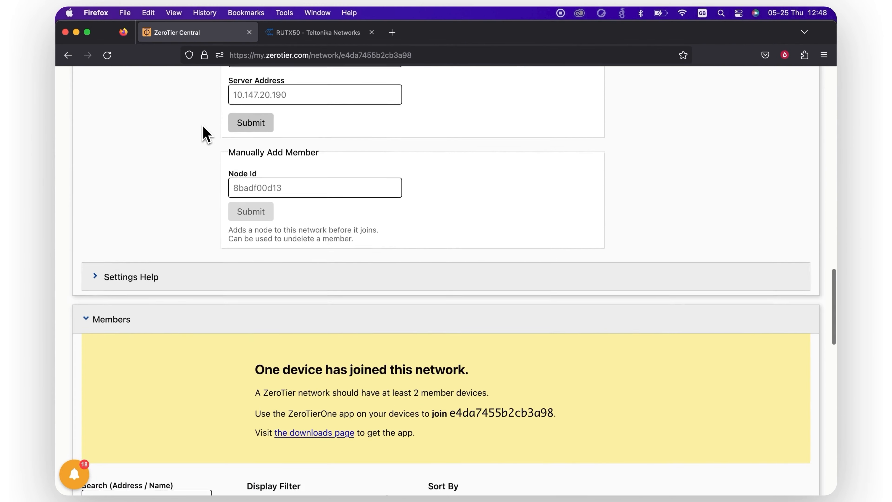
scroll(205, 134, down, 3)
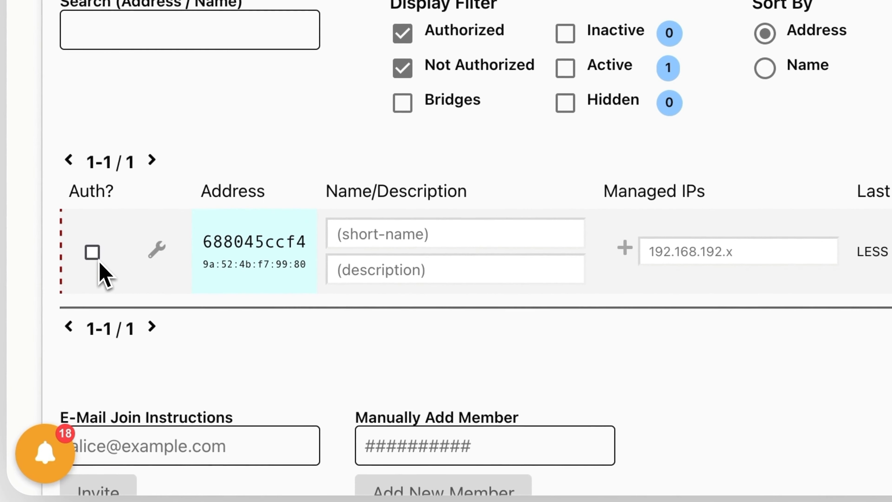
click(98, 375)
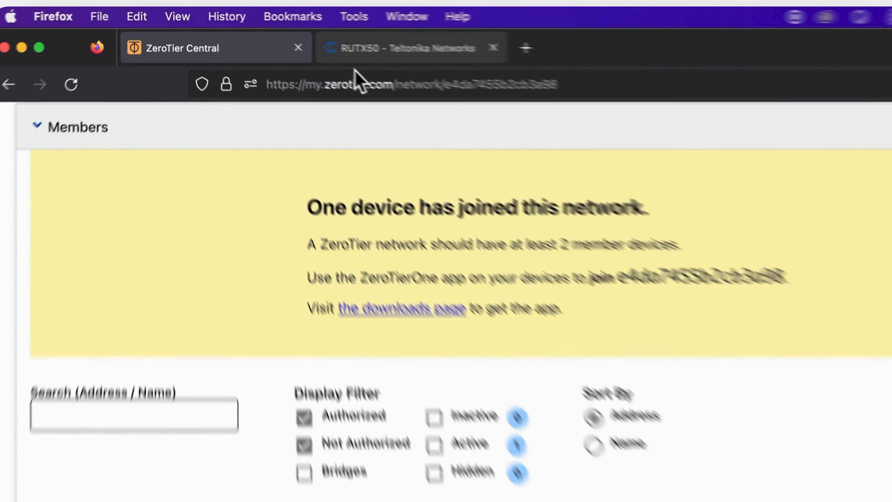
click(309, 33)
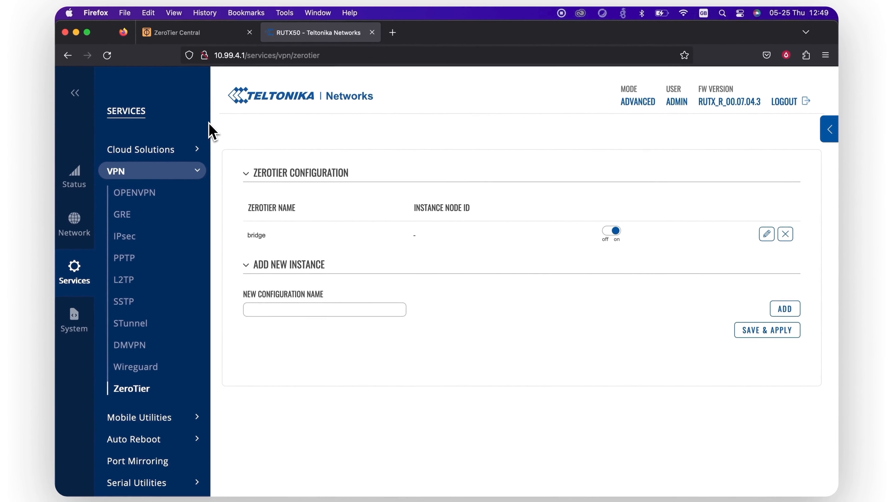
- Open the router's System > CLI page and log in as root
mouse_move(241, 265)
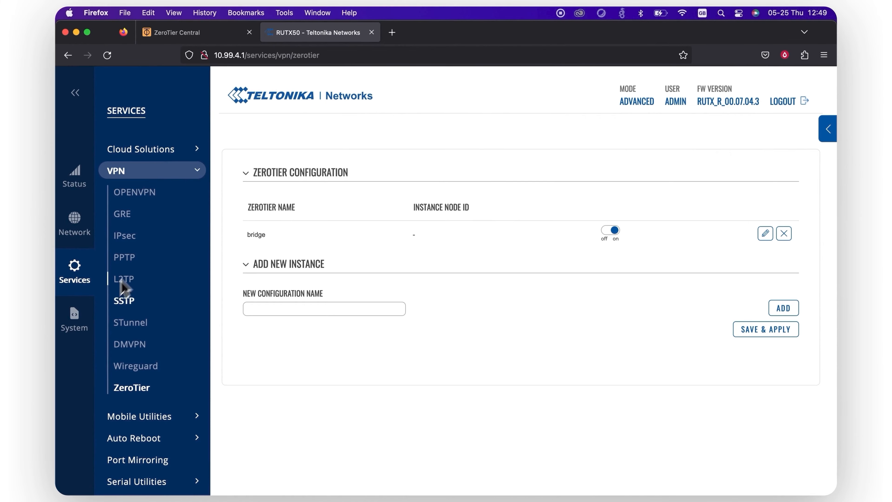
click(74, 323)
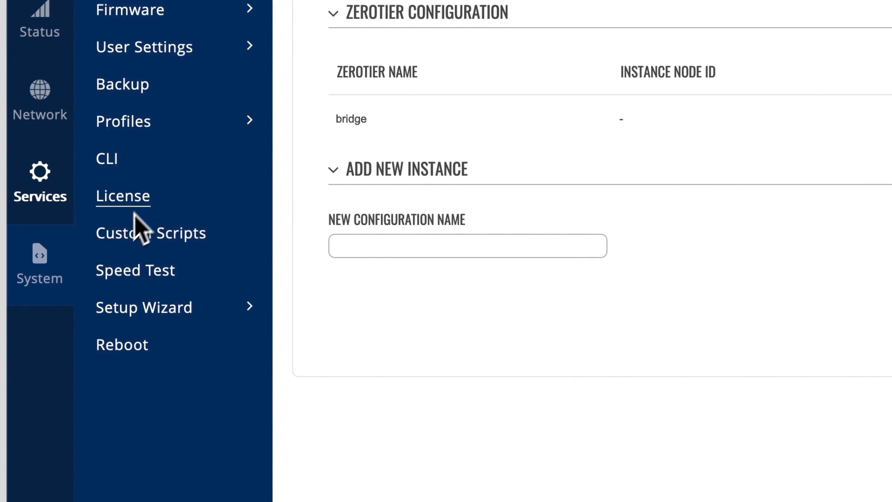
click(112, 178)
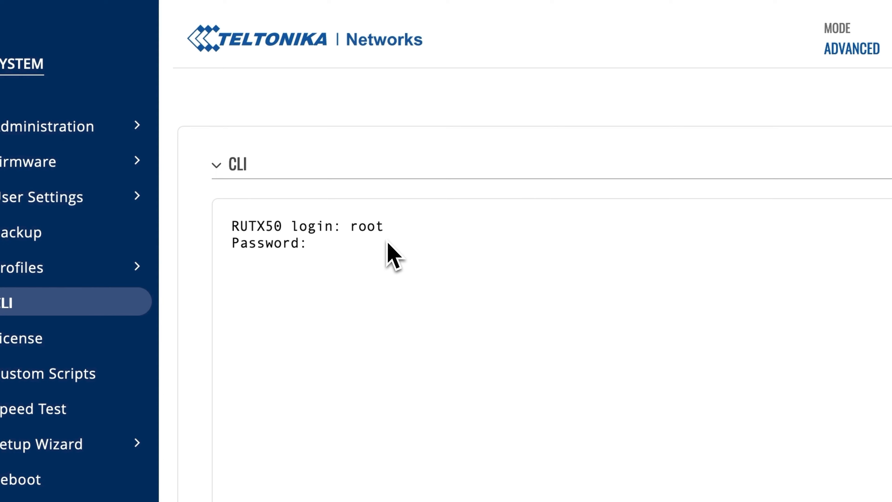
key(Return)
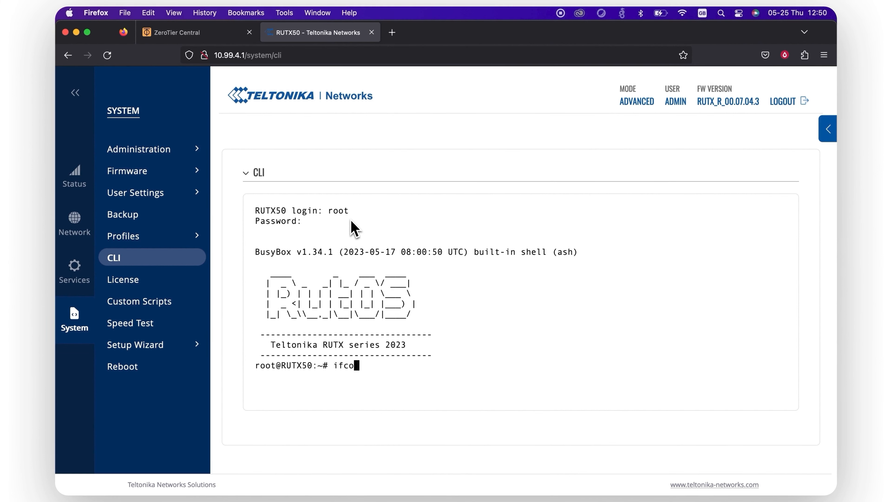
- Run ifconfig and copy the ZeroTier interface name ztwful63zk
key(Return)
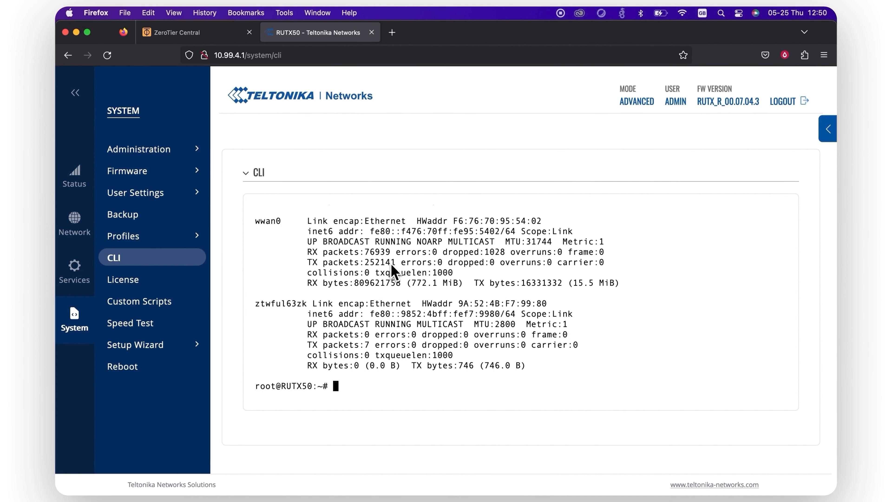
scroll(393, 273, up, 6)
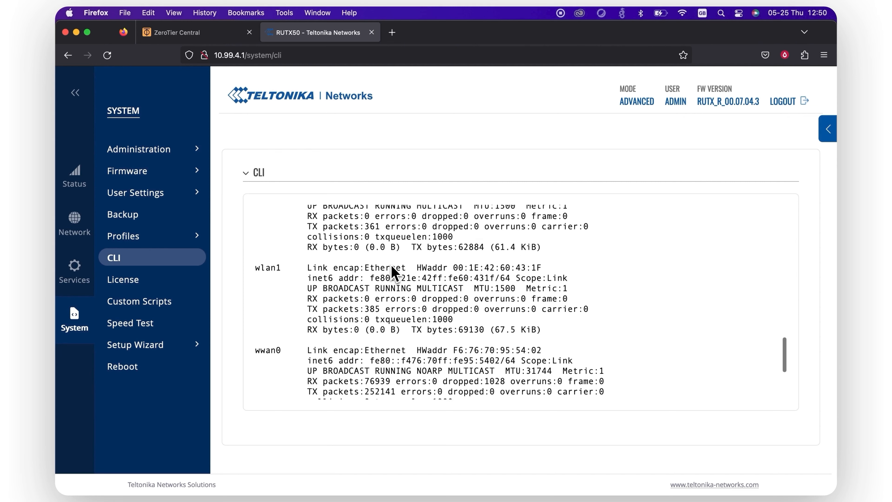
scroll(392, 272, up, 10)
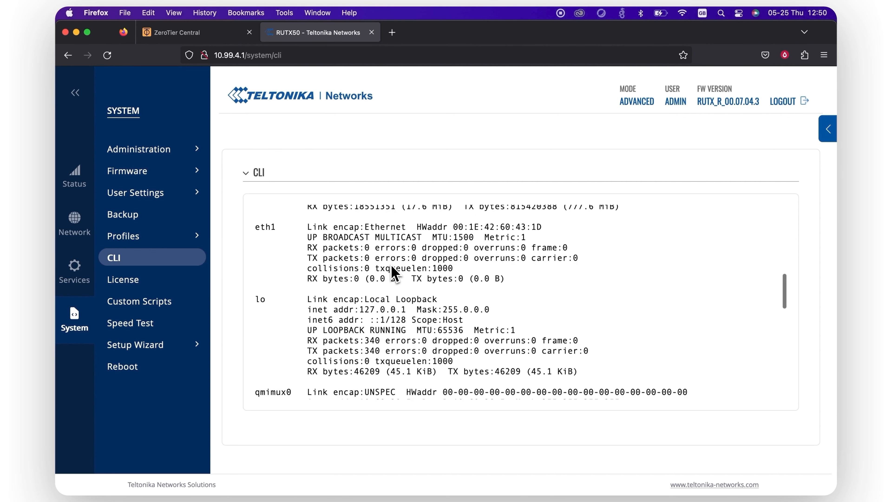
scroll(393, 273, up, 10)
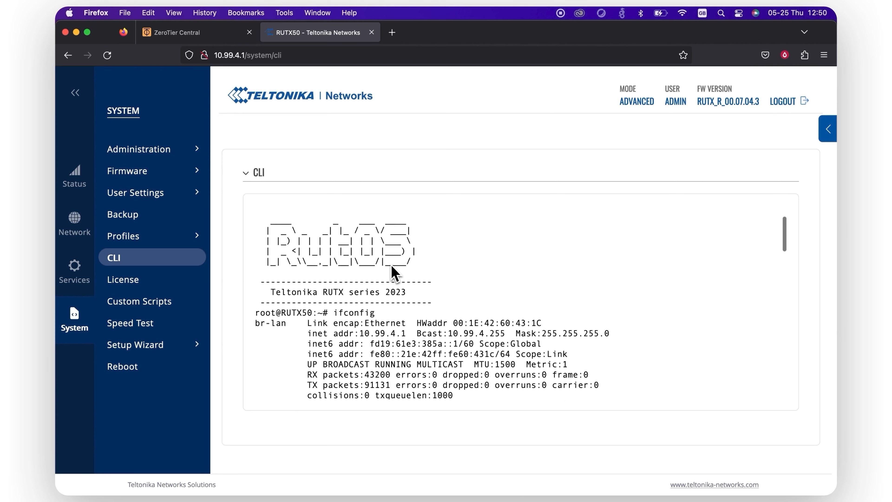
scroll(393, 273, down, 20)
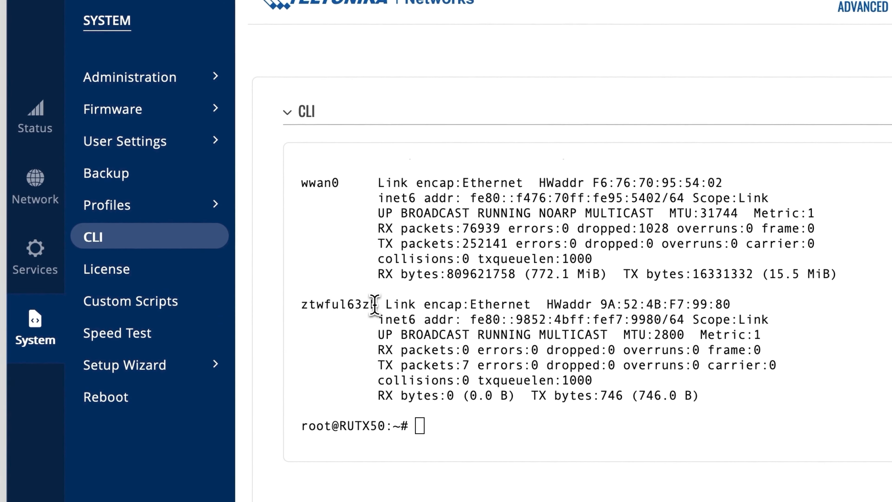
right_click(303, 309)
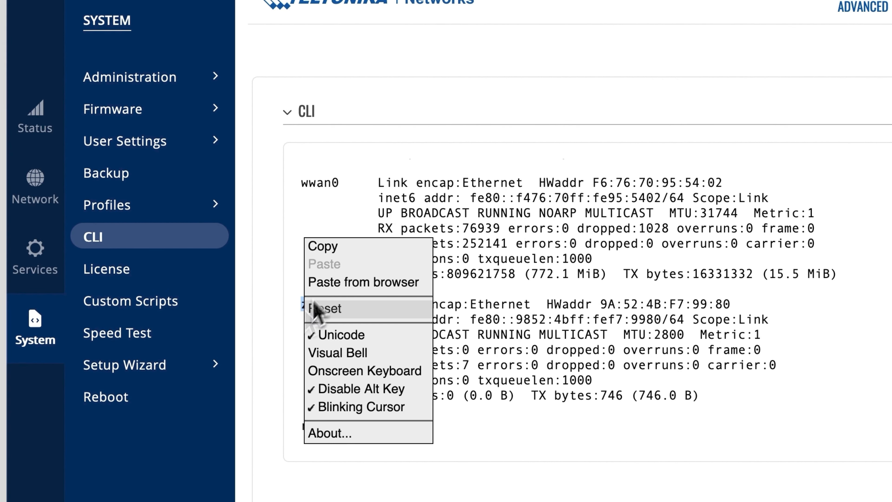
click(336, 247)
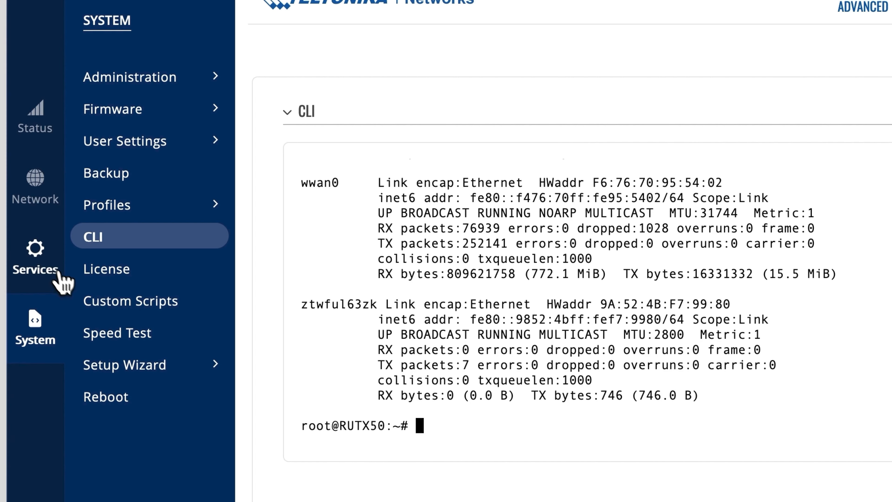
- In the lan interface's Physical Settings, add ztwful63zk to the bridged interfaces beside eth0, then Save & Apply
mouse_move(33, 204)
mouse_move(89, 241)
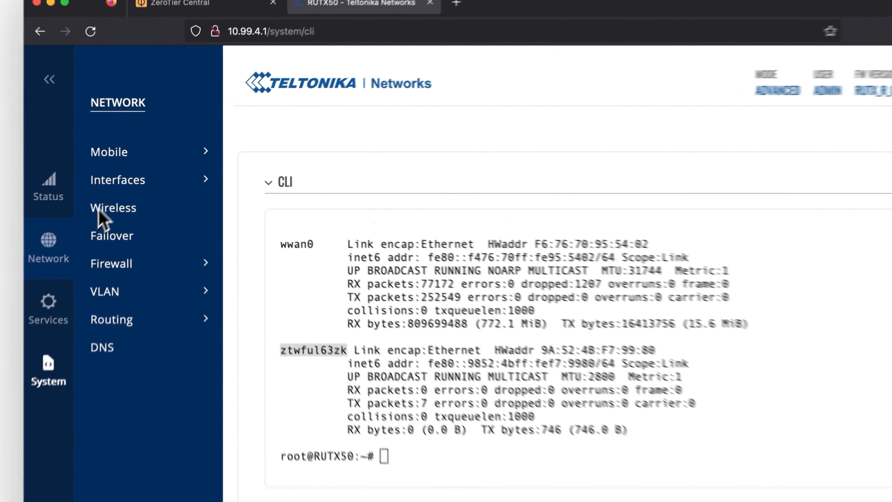
click(125, 166)
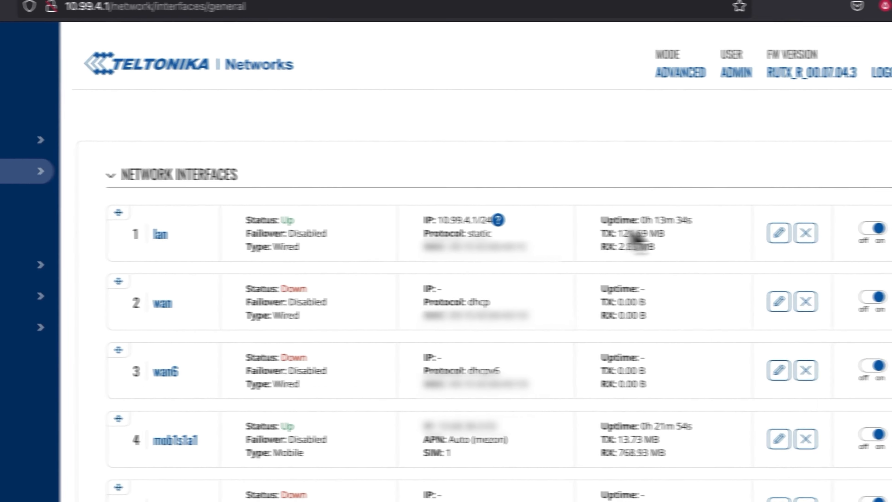
click(706, 234)
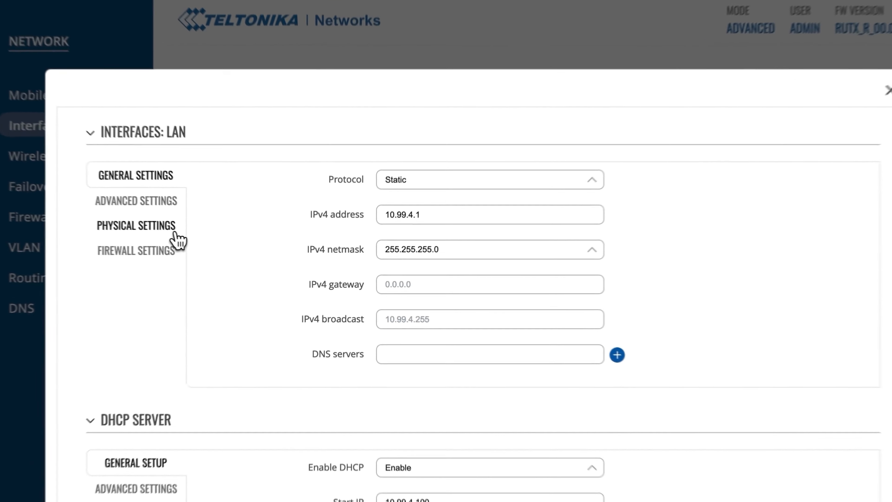
click(198, 242)
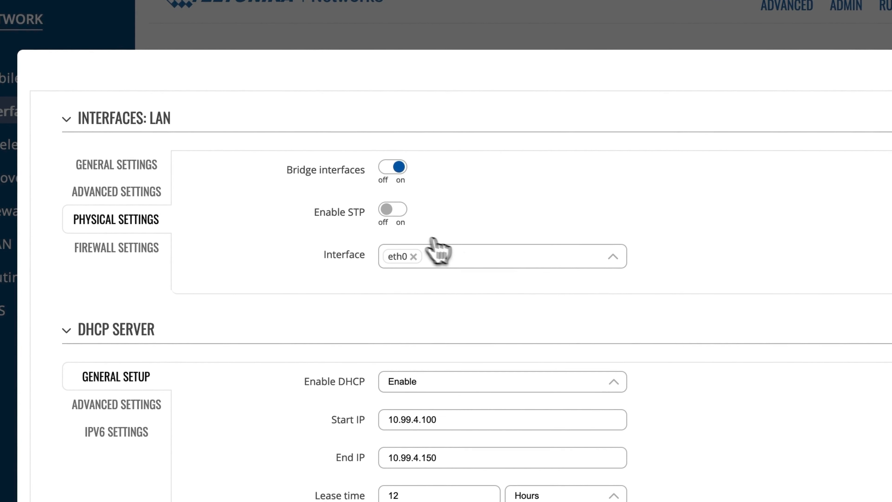
click(464, 256)
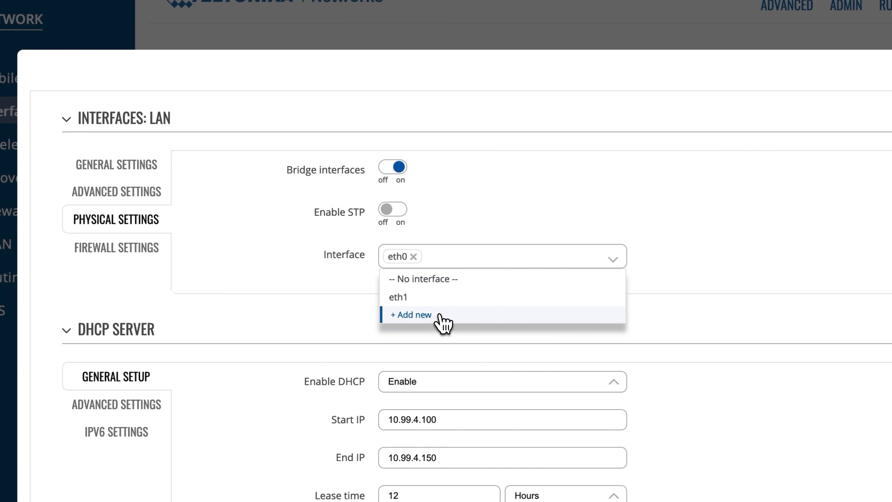
key(super+v)
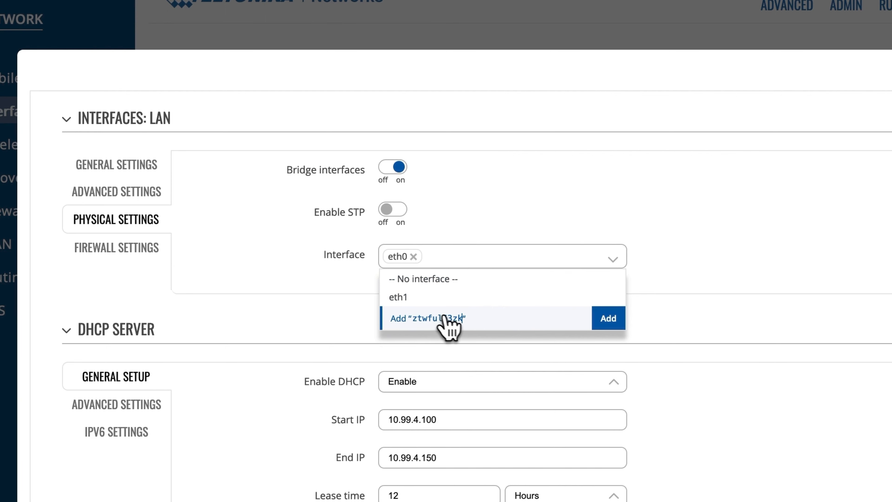
click(610, 320)
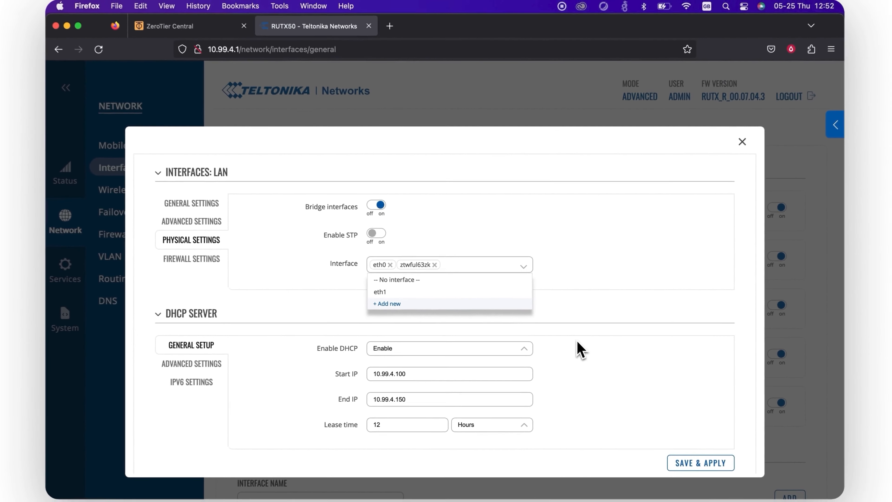
click(620, 364)
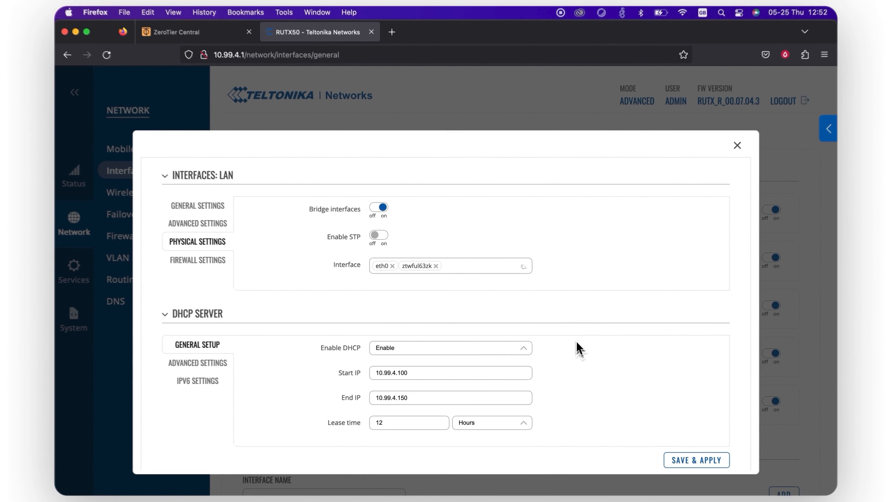
click(685, 461)
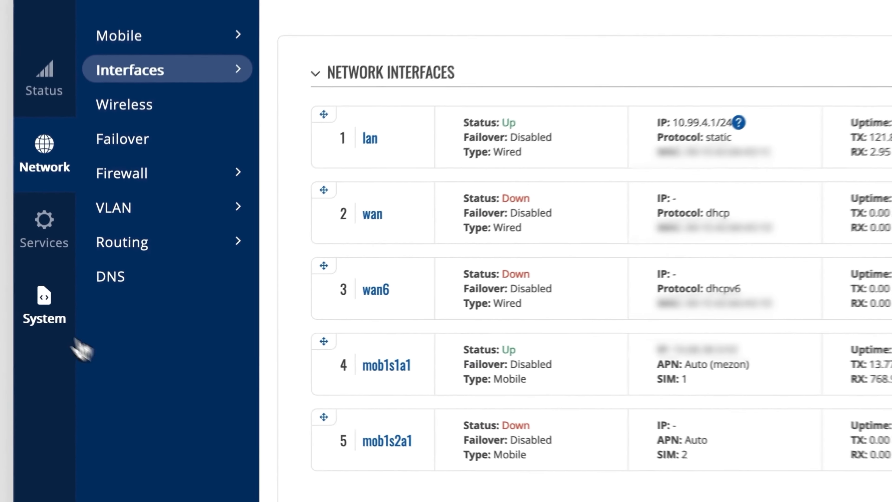
- Open the router's CLI console and log in as root
mouse_move(74, 318)
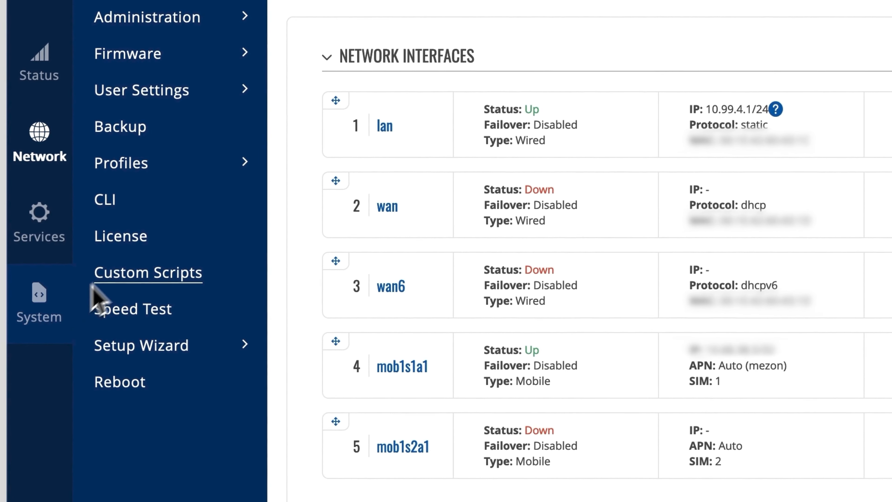
click(166, 208)
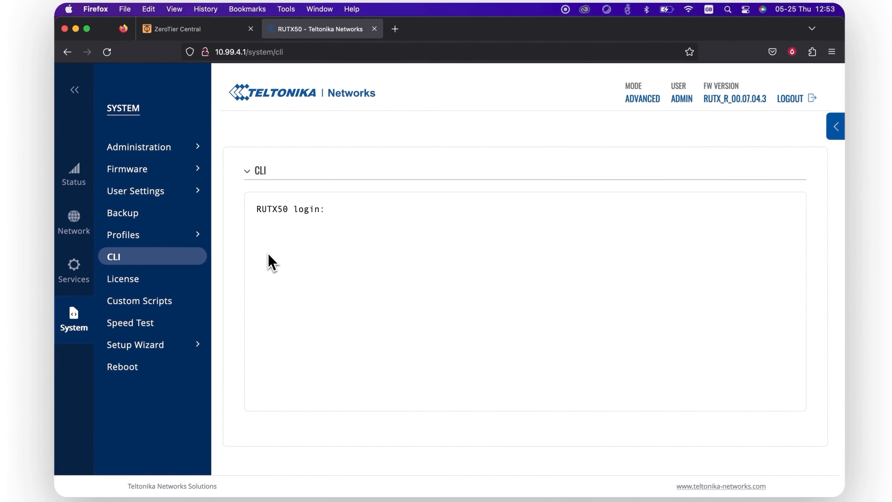
text(root)
key(Return)
key(Return)
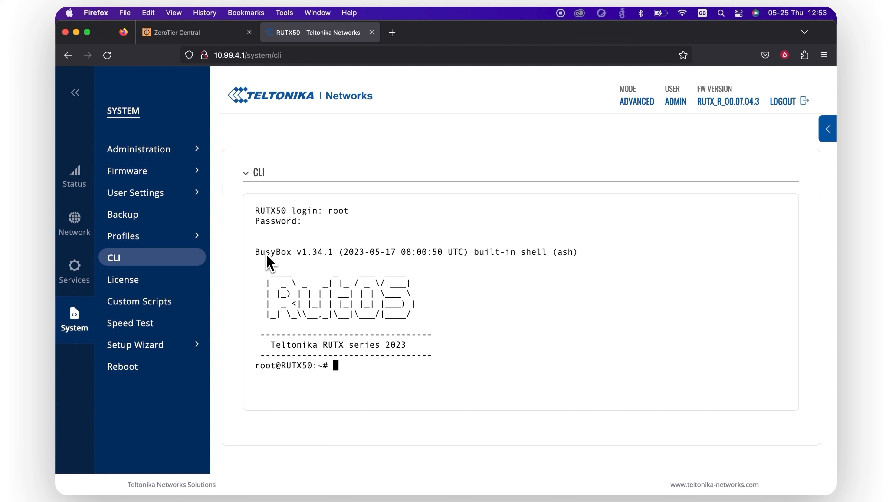
- Edit /etc/config/network in vi to set the lan option metric to '0', then save with :wq!
text(vi /etc/config/network)
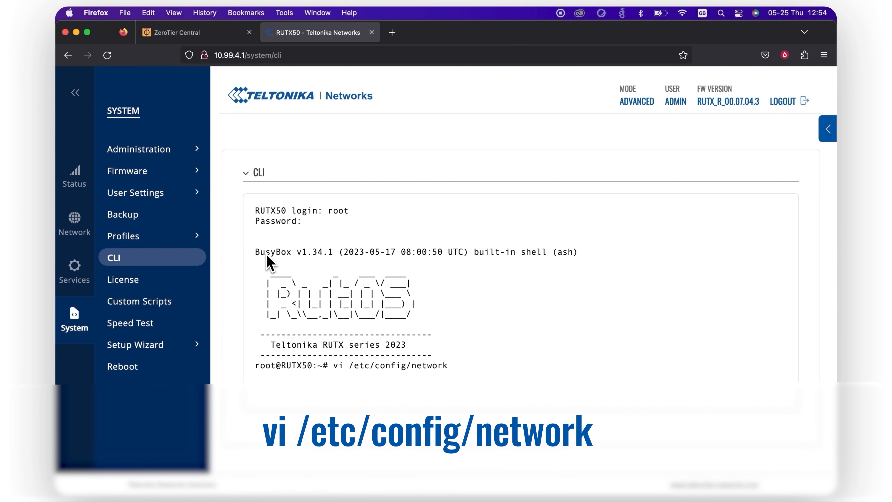
key(Return)
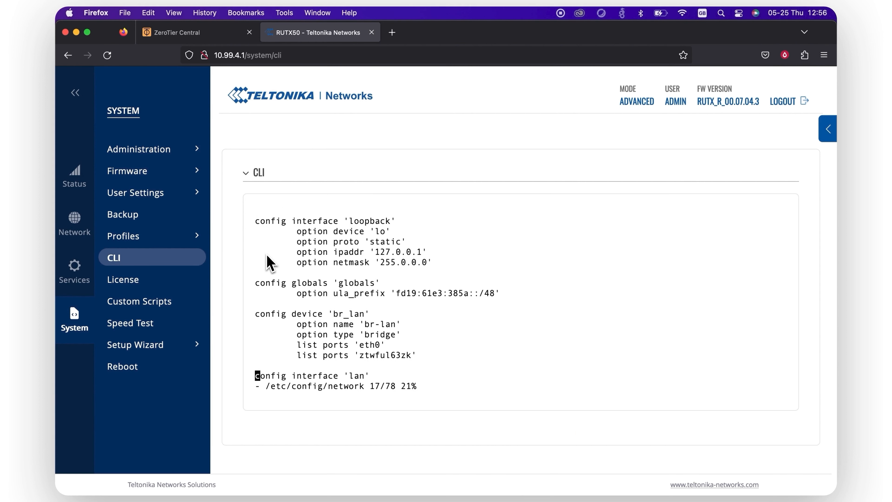
key(Down)
key(Down)
key(Down)
key(Down)
key(Down)
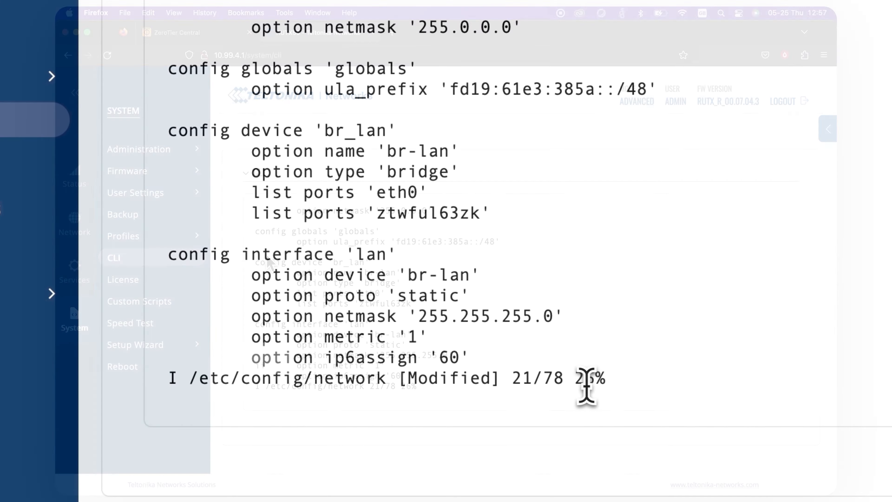
key(Right)
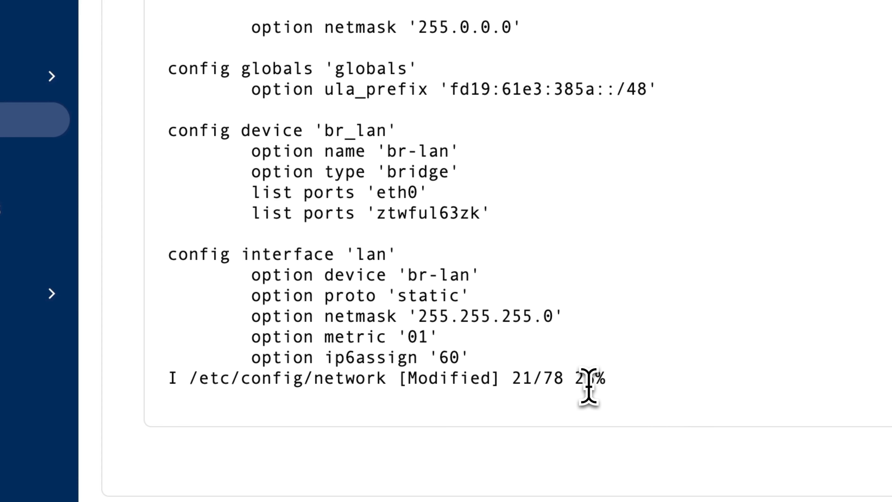
key(Escape)
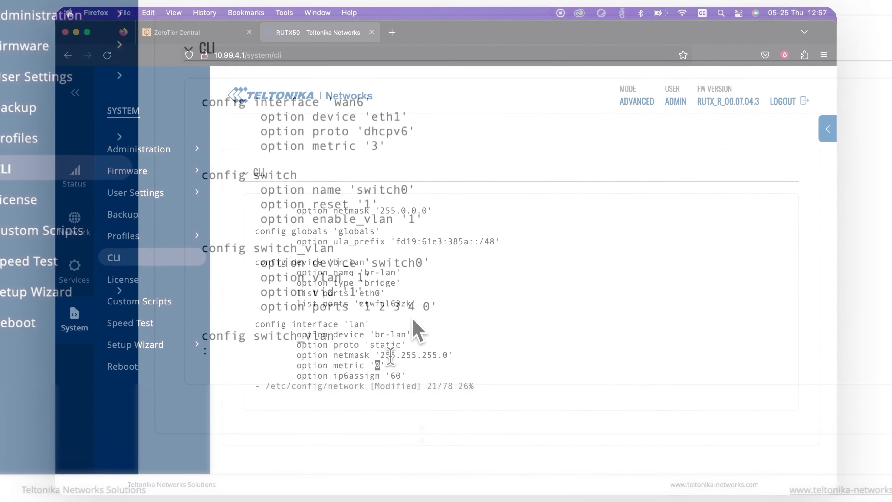
text(:wq!)
key(Return)
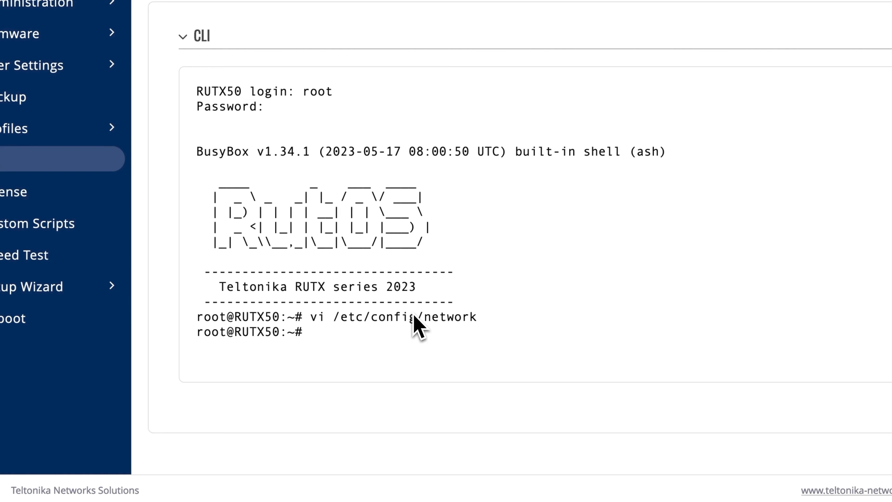
- Run /etc/init.d/network restart in the router's CLI
text(/etc/init.d/network)
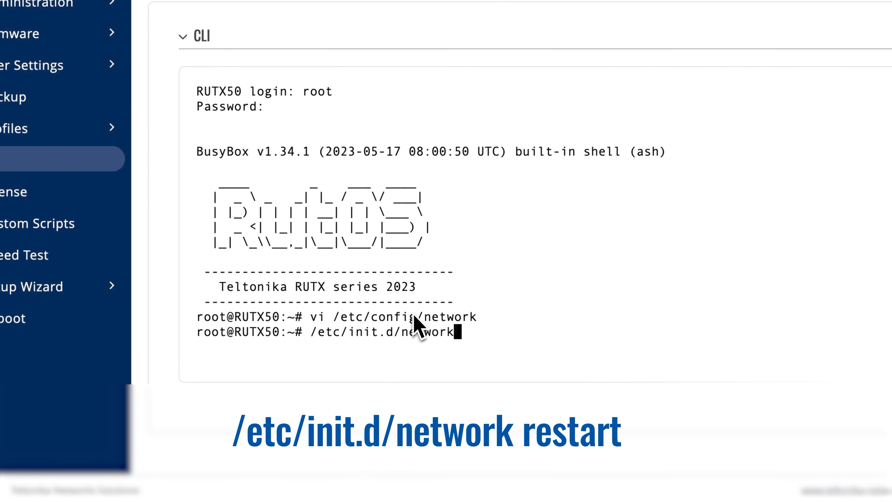
text( restart)
key(Return)
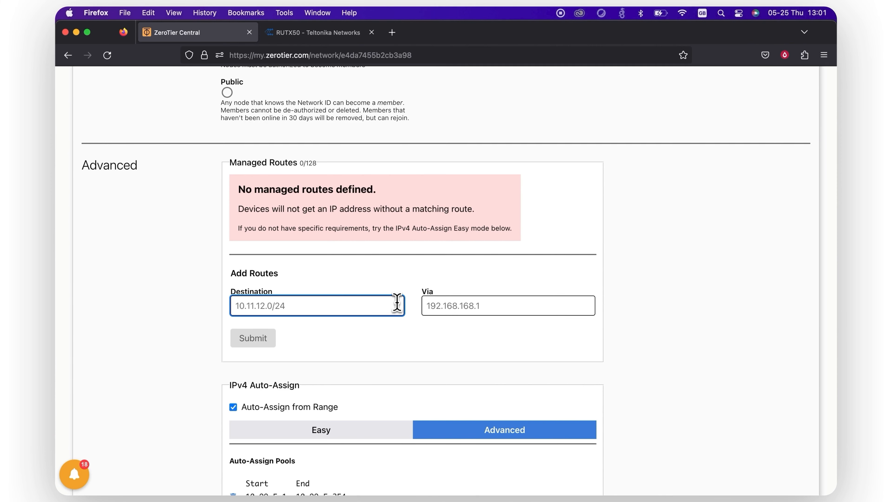
- Add a managed route with destination 10.99.4.0/23 in ZeroTier Central
text(10.99.4.0/23)
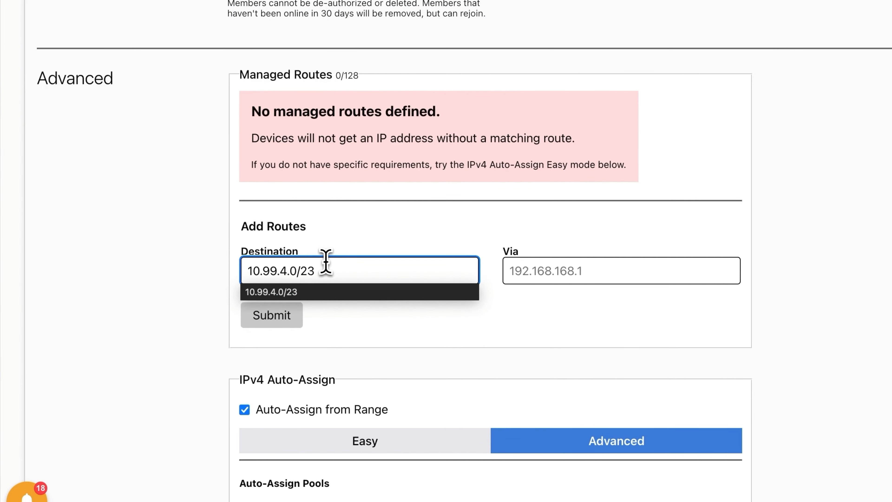
click(319, 292)
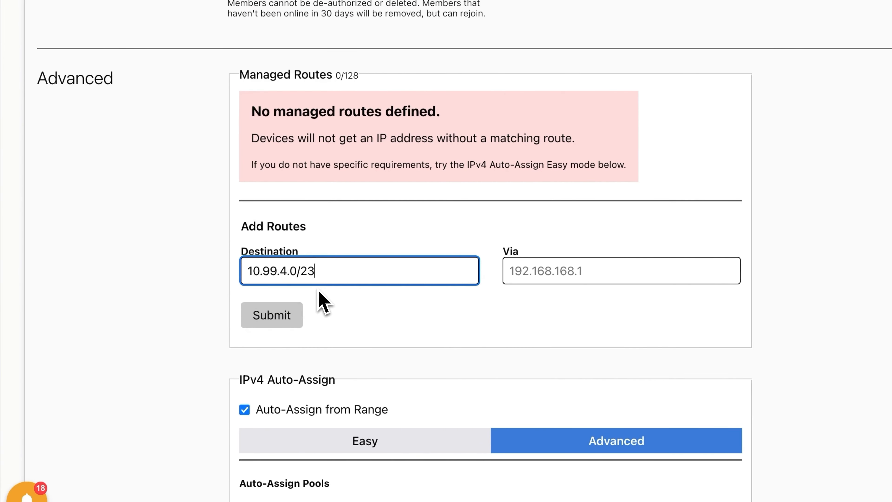
click(260, 320)
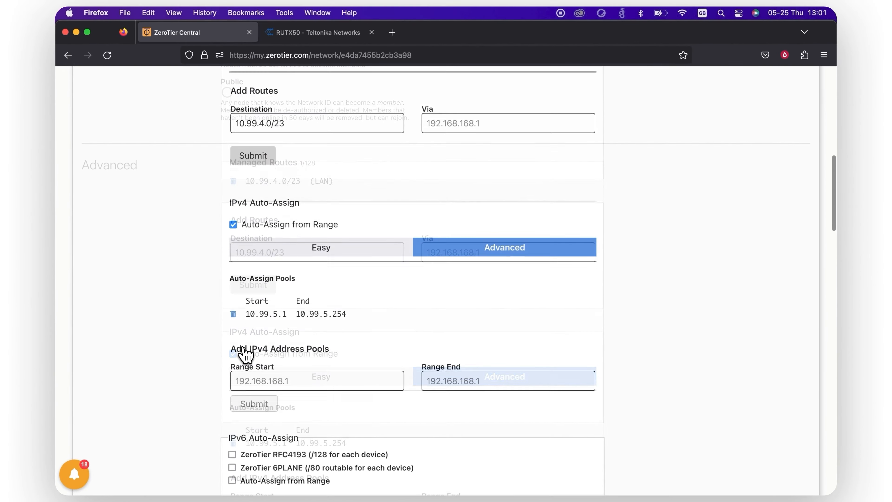
- Enable Allow Ethernet Bridging in the router member's settings
scroll(246, 353, down, 20)
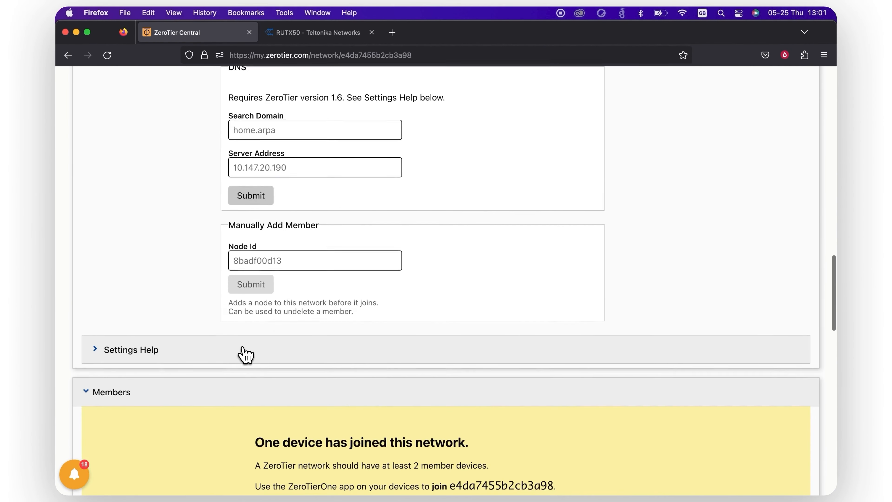
scroll(246, 355, down, 5)
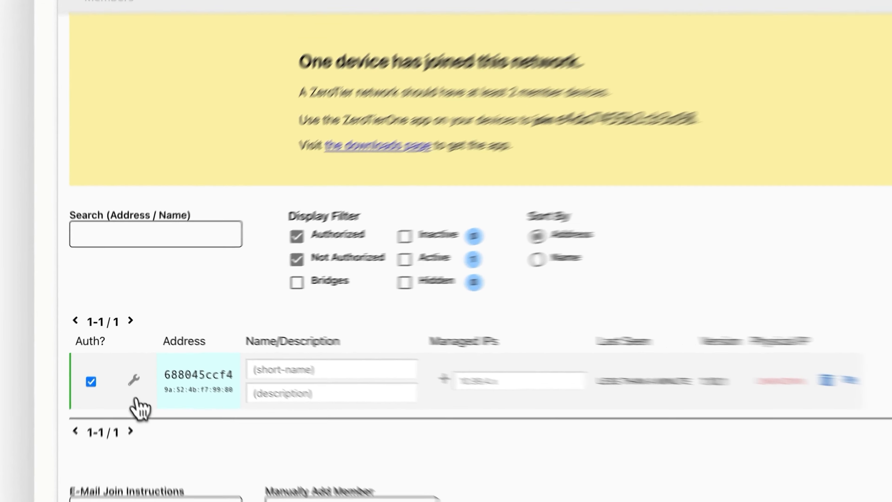
click(133, 379)
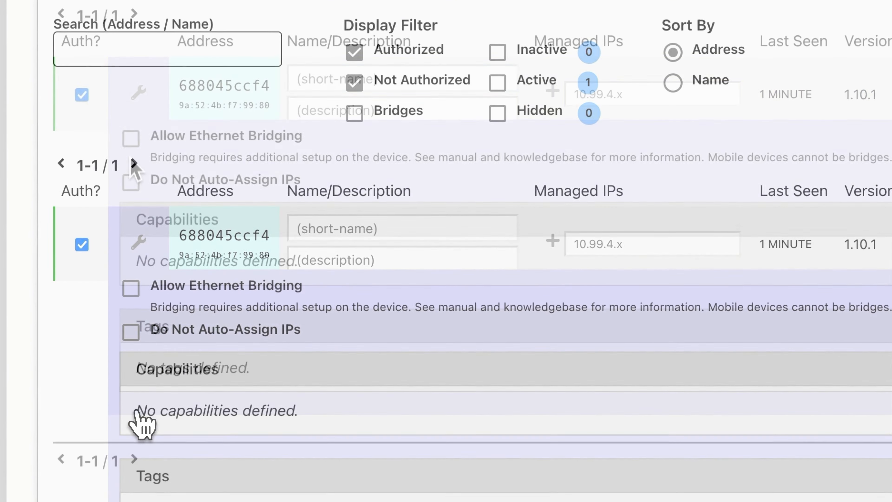
click(130, 291)
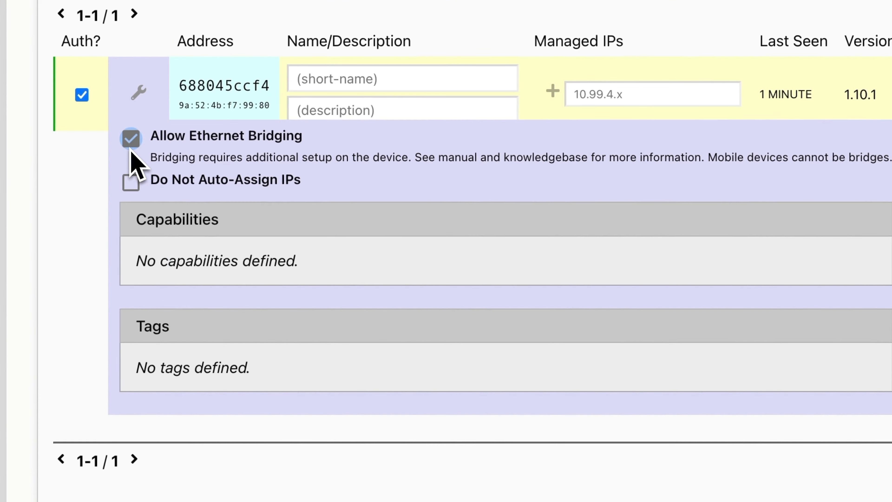